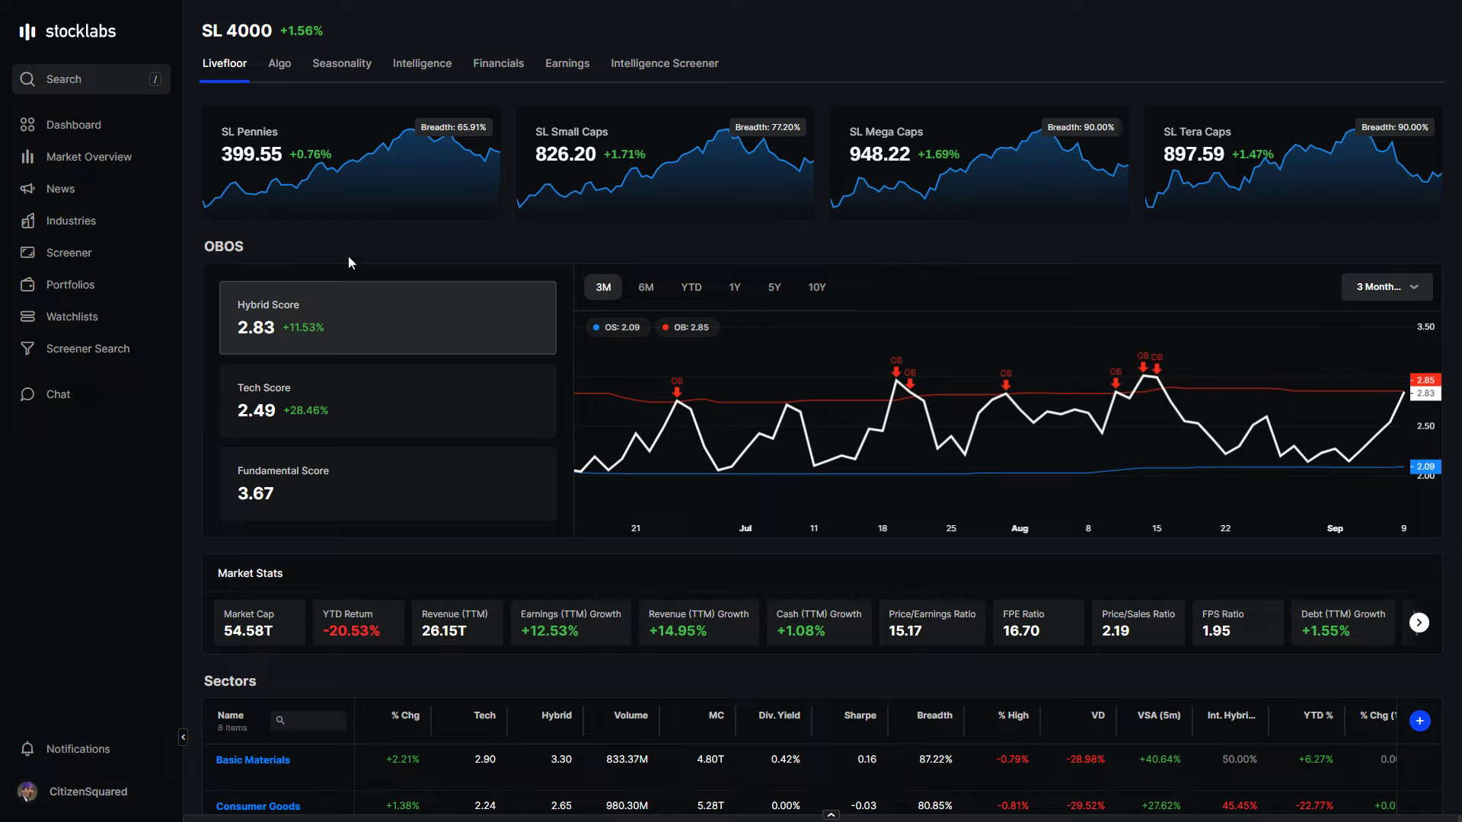
# - Open the Major ETFs watchlist and add a WTD Return column to its table
pyautogui.click(80, 323)
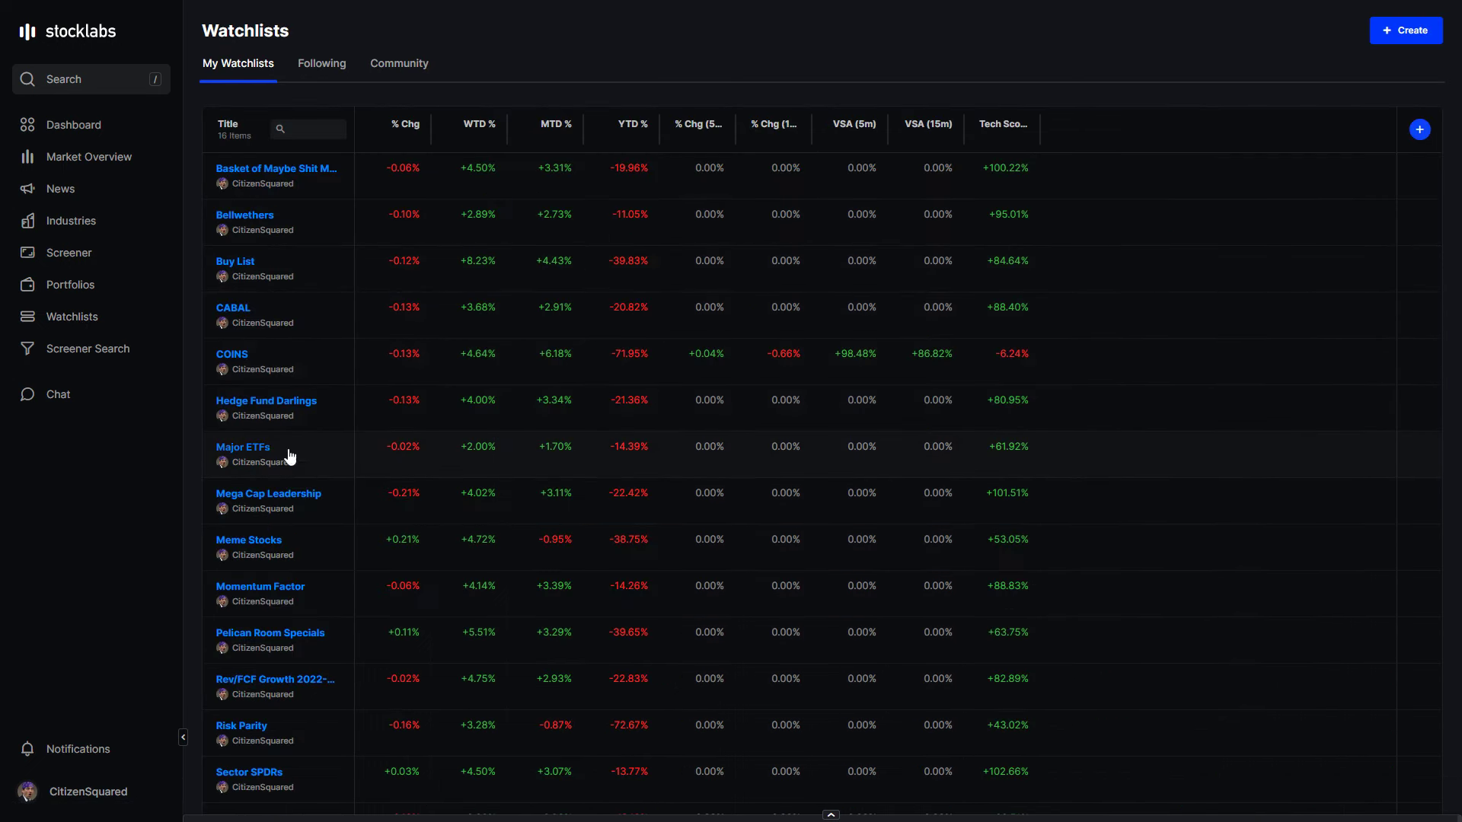
pyautogui.click(264, 449)
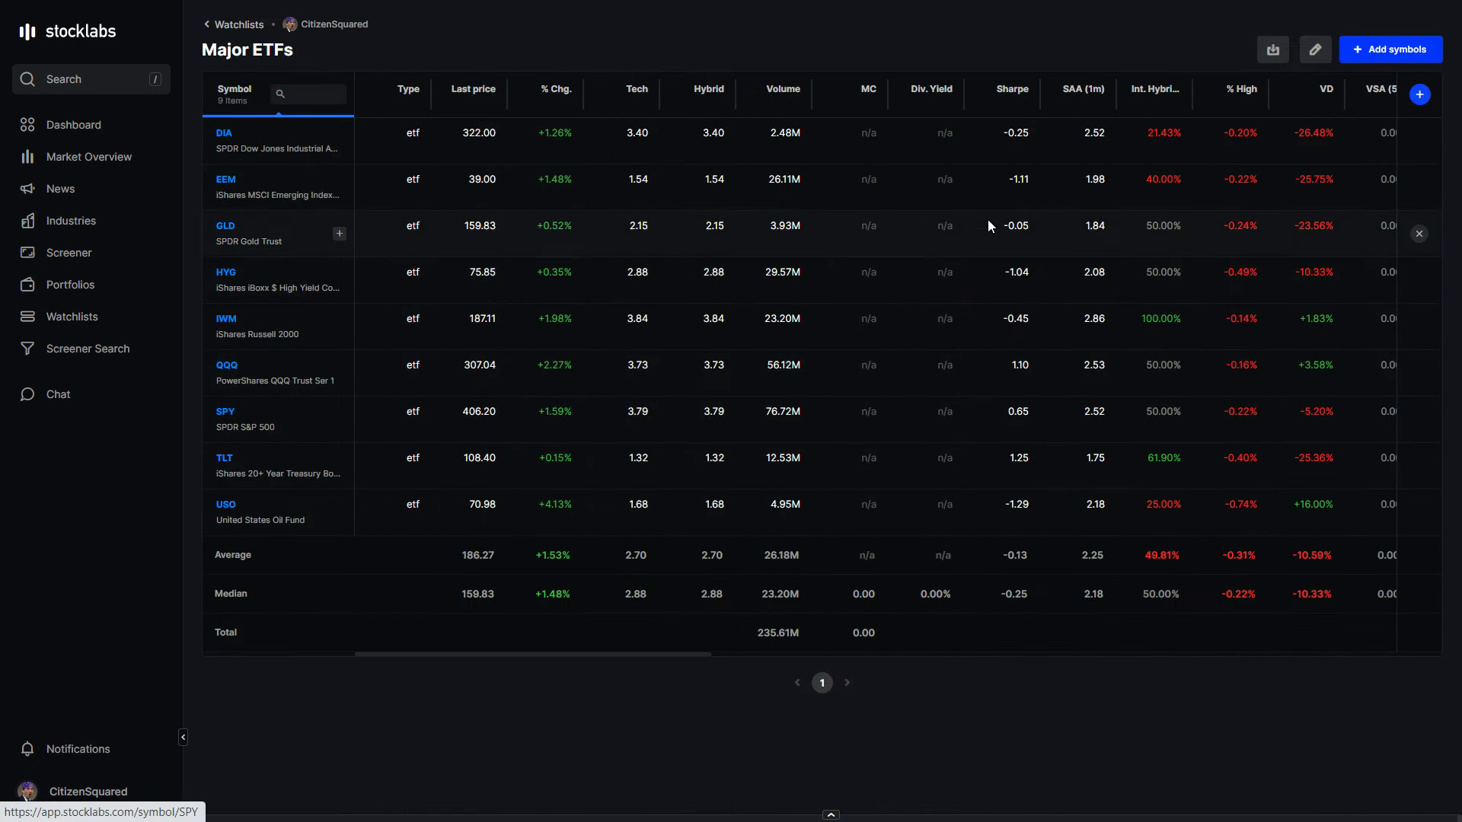
pyautogui.click(1418, 95)
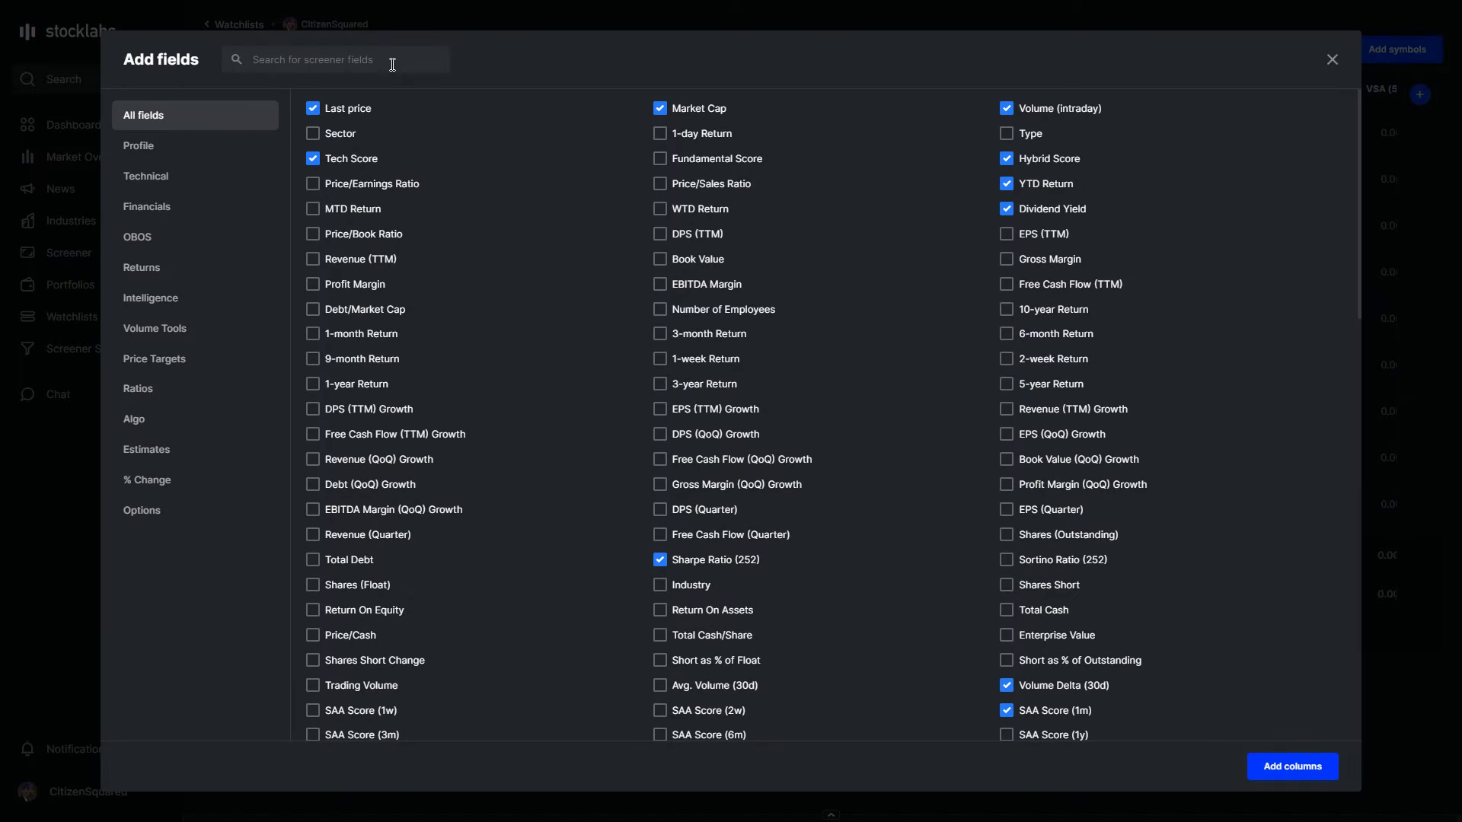
pyautogui.click(1330, 60)
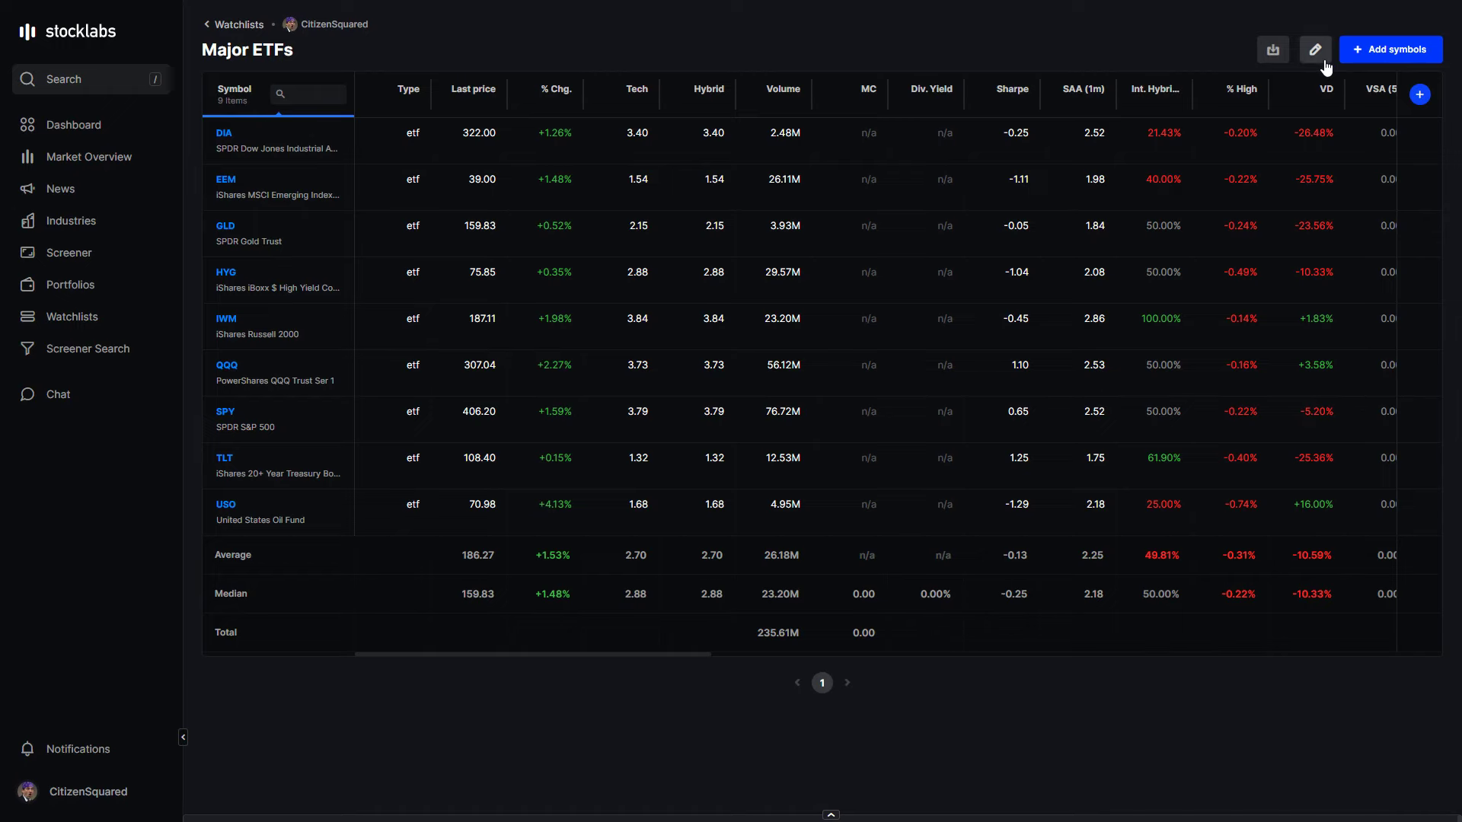
pyautogui.click(1418, 95)
pyautogui.click(410, 57)
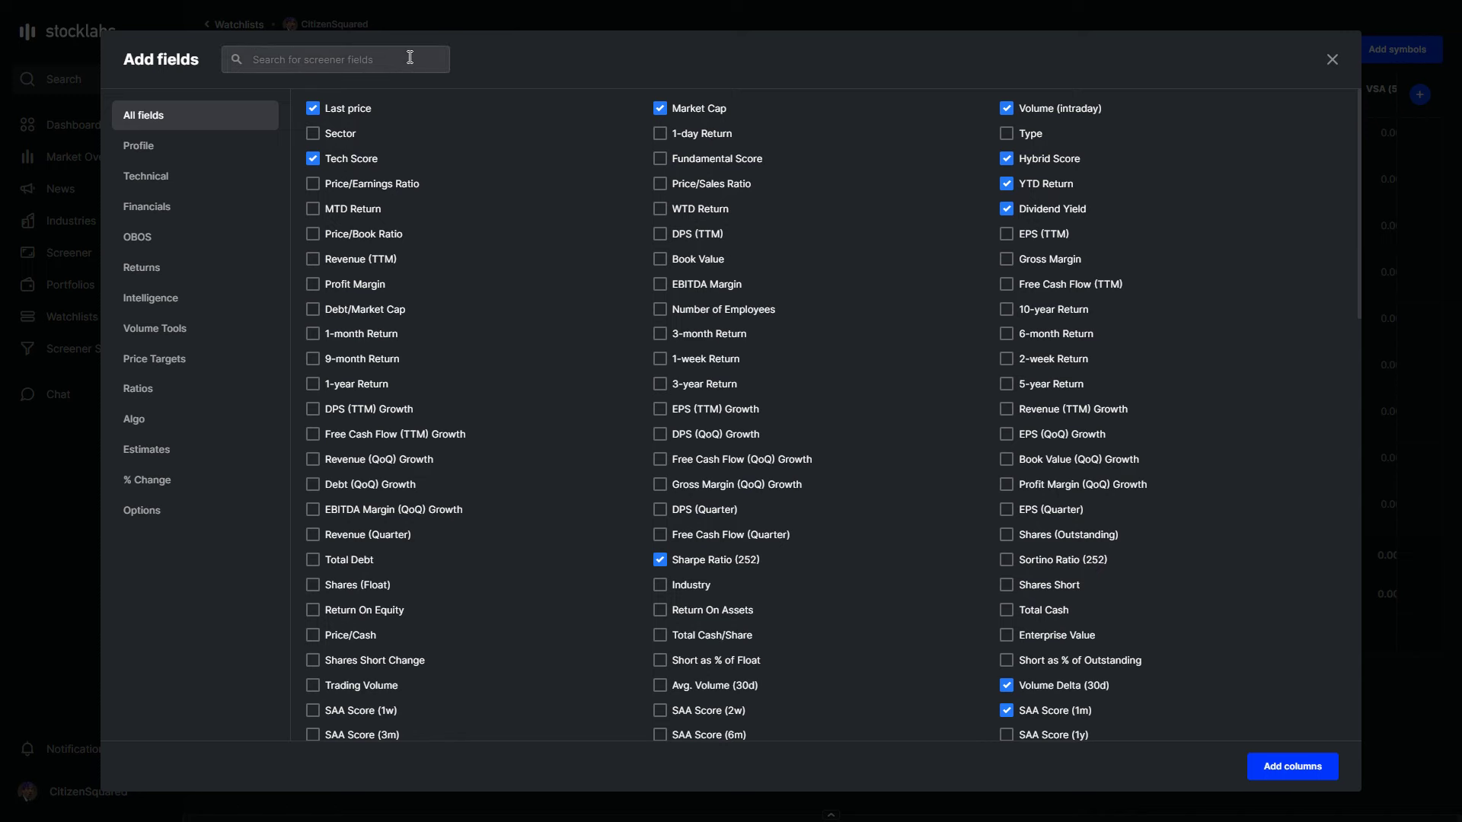
pyautogui.write('wtd')
pyautogui.click(371, 115)
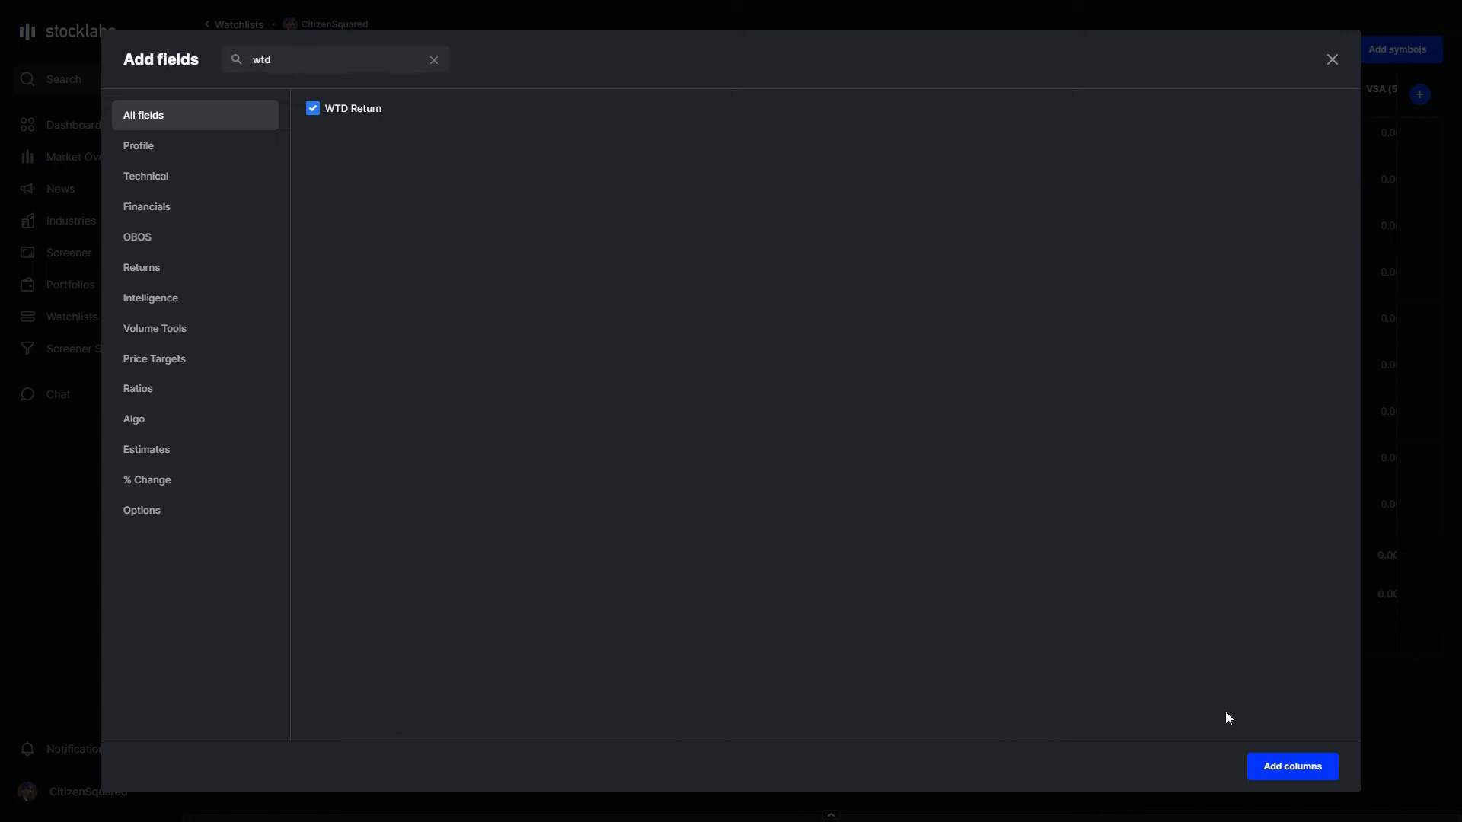
pyautogui.click(1294, 769)
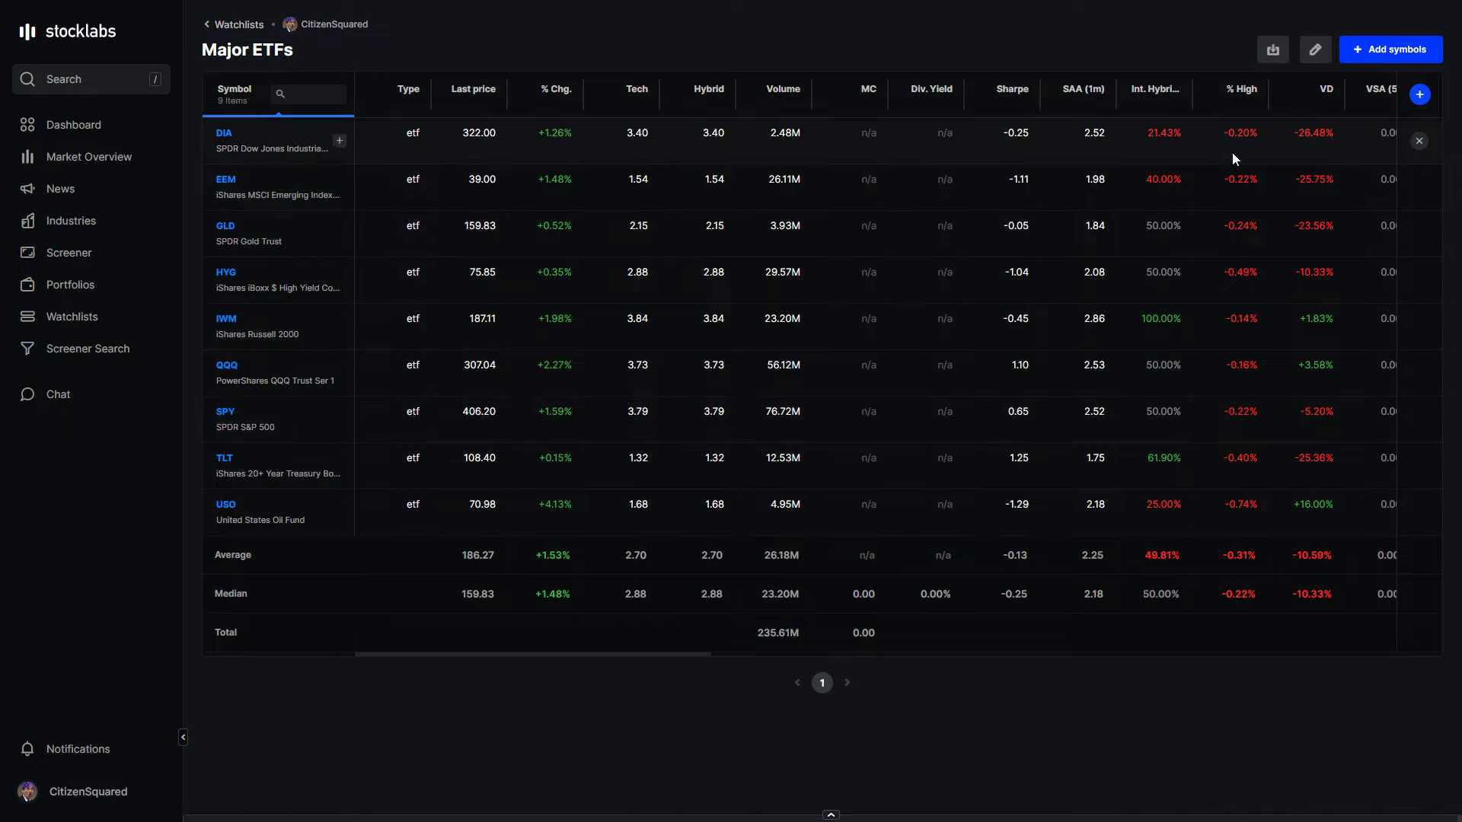
# - Sort the Major ETFs by WTD % descending, QQQ (+4.04%) first and TLT (-1.69%) last
pyautogui.hscroll(3, 1340, 142)
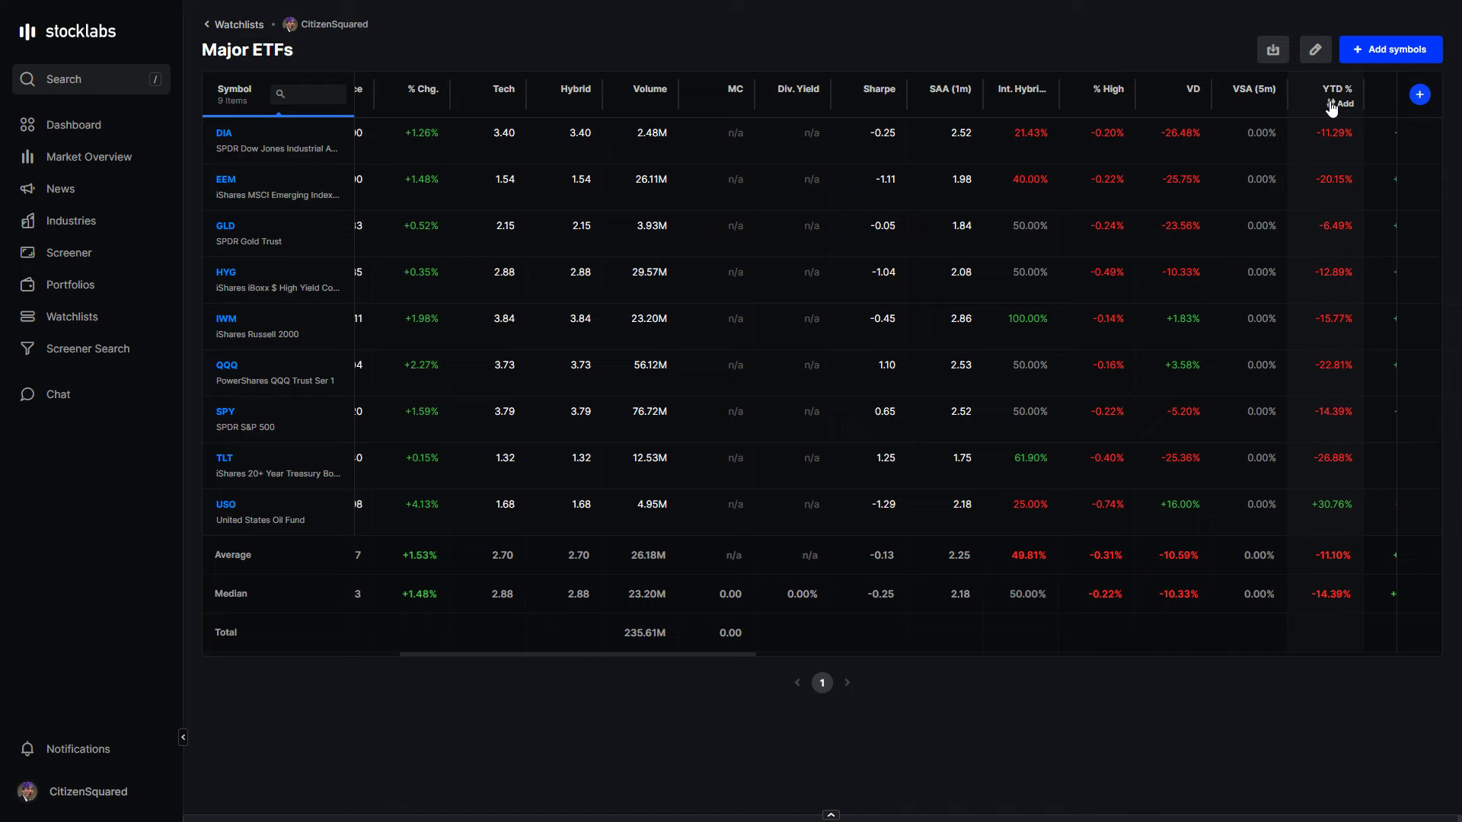
pyautogui.click(1338, 99)
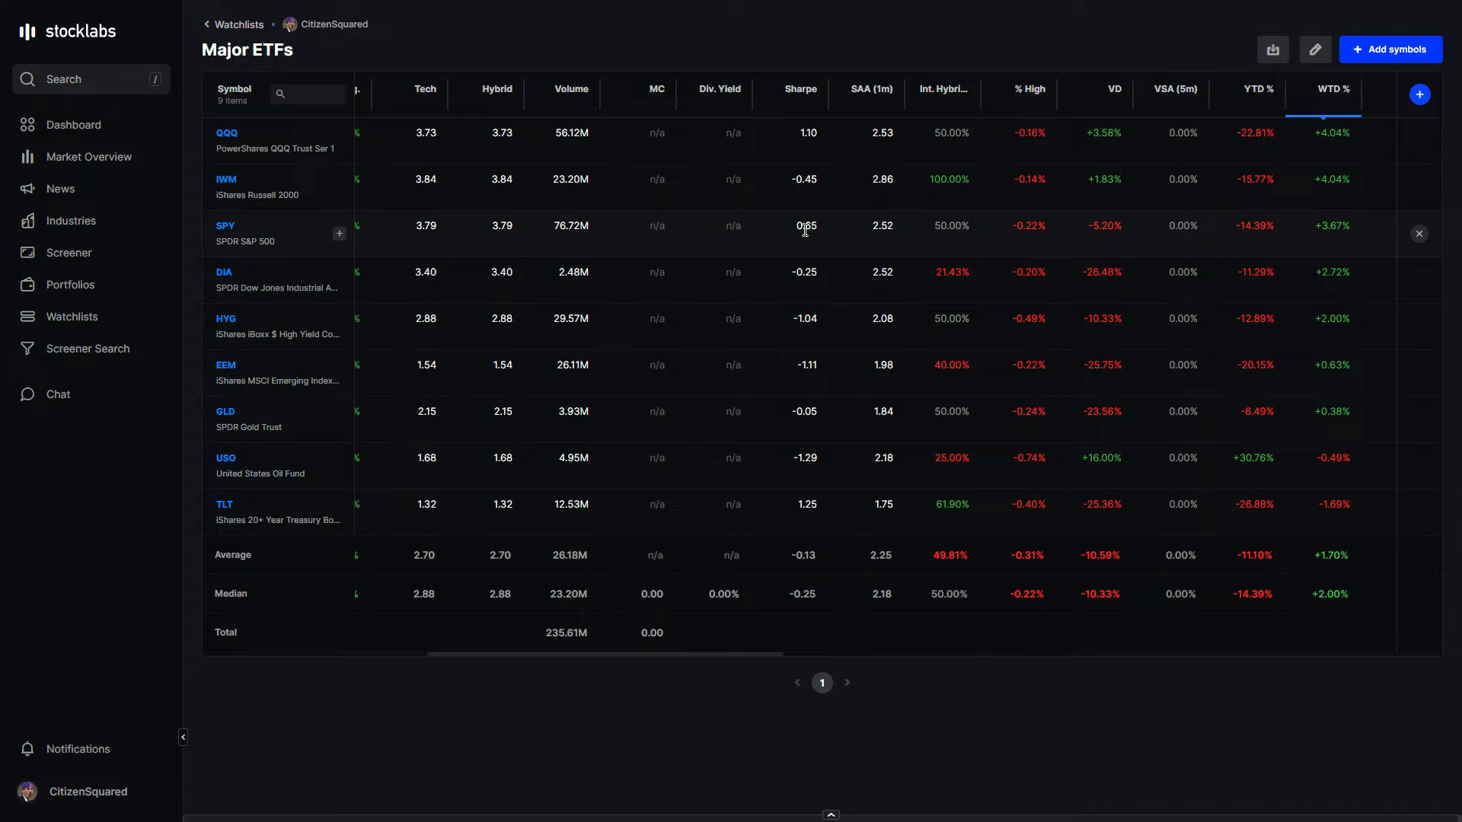
# - Open Mega Cap Leadership, add WTD Return, and sort descending so TSLA (+10.92%) leads
pyautogui.click(235, 24)
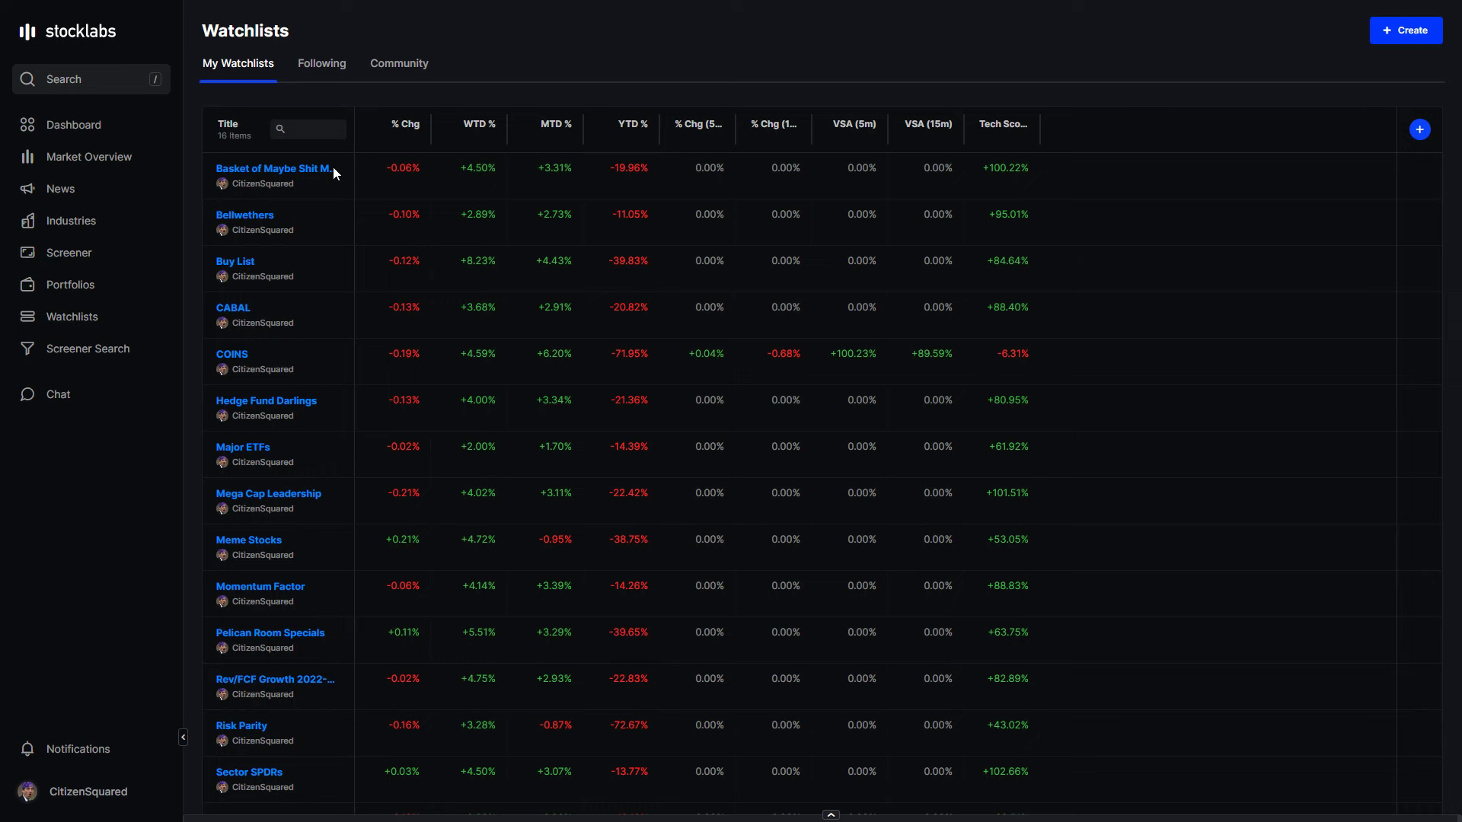
pyautogui.click(282, 493)
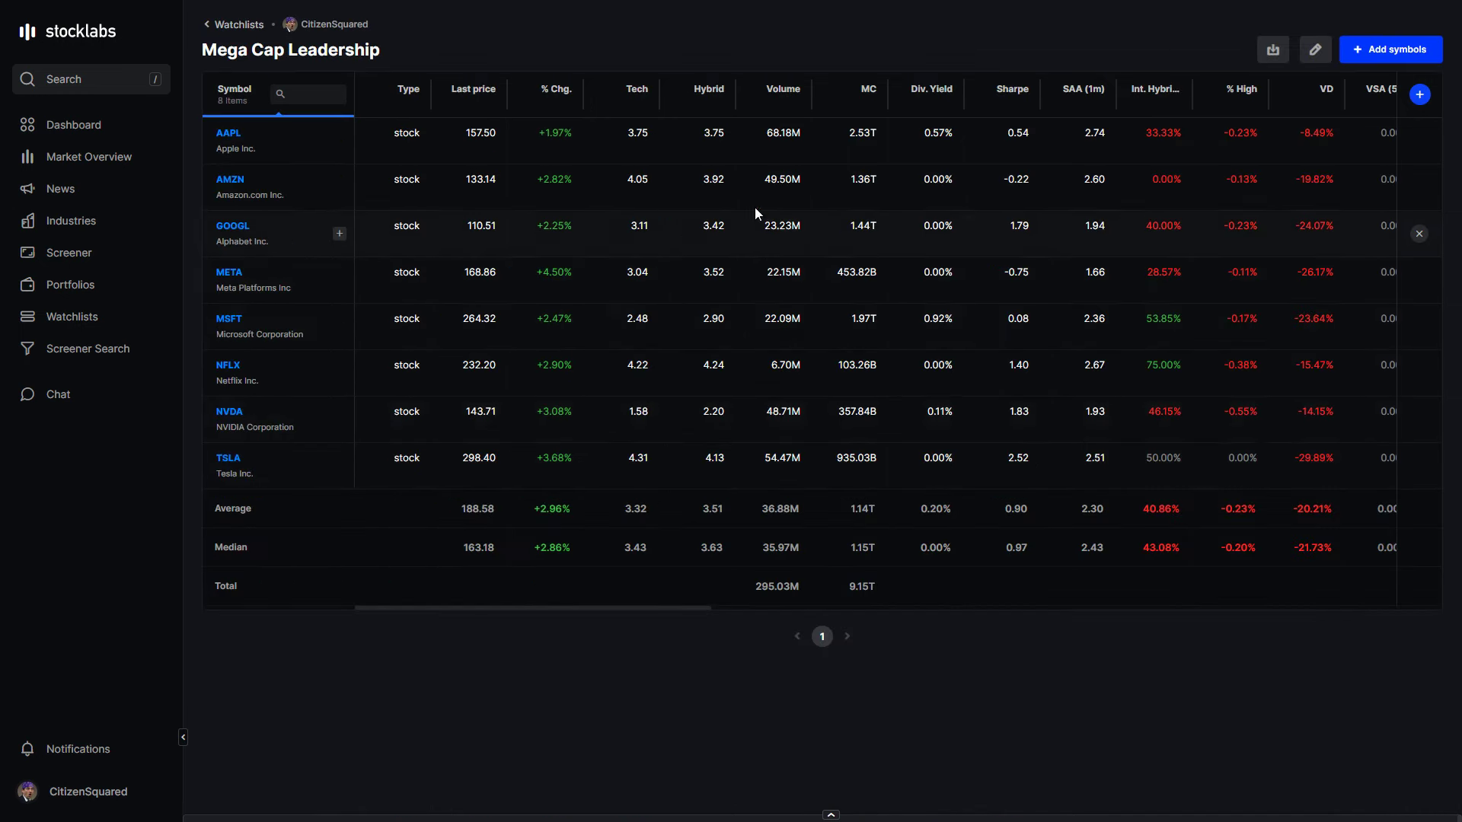
pyautogui.click(1420, 94)
pyautogui.click(344, 58)
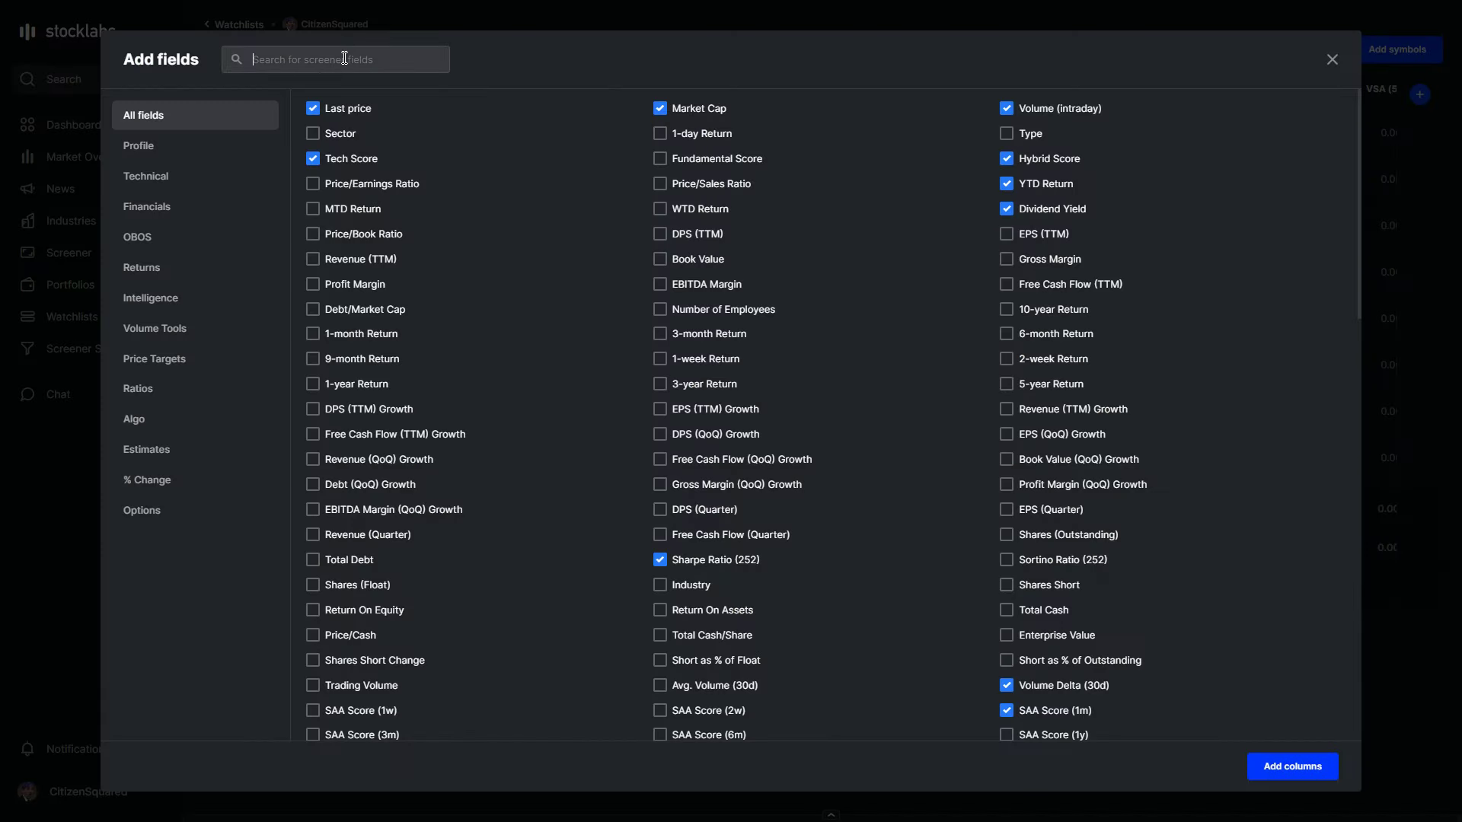
pyautogui.write('wtd')
pyautogui.click(356, 112)
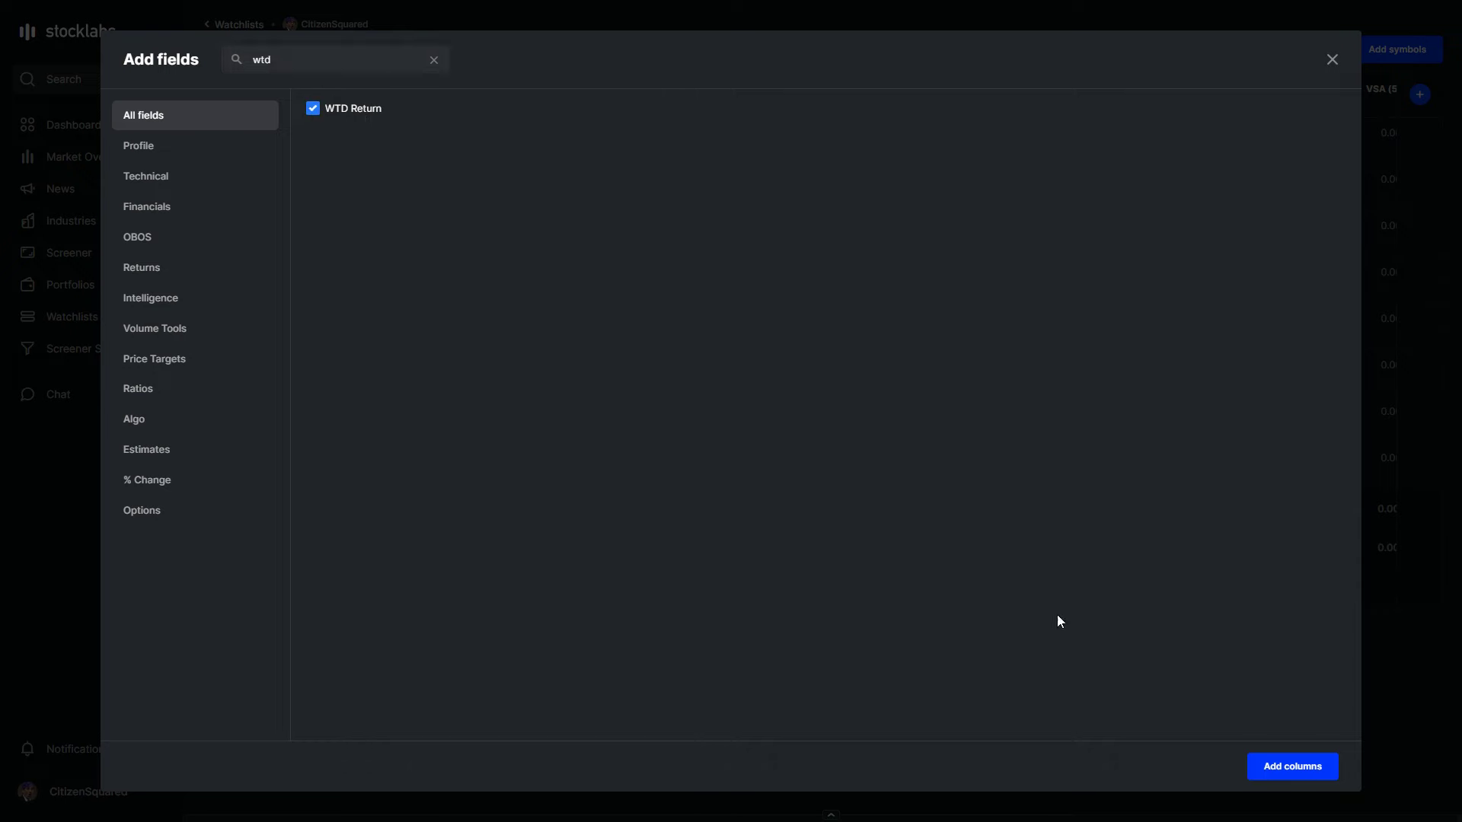
pyautogui.click(1292, 767)
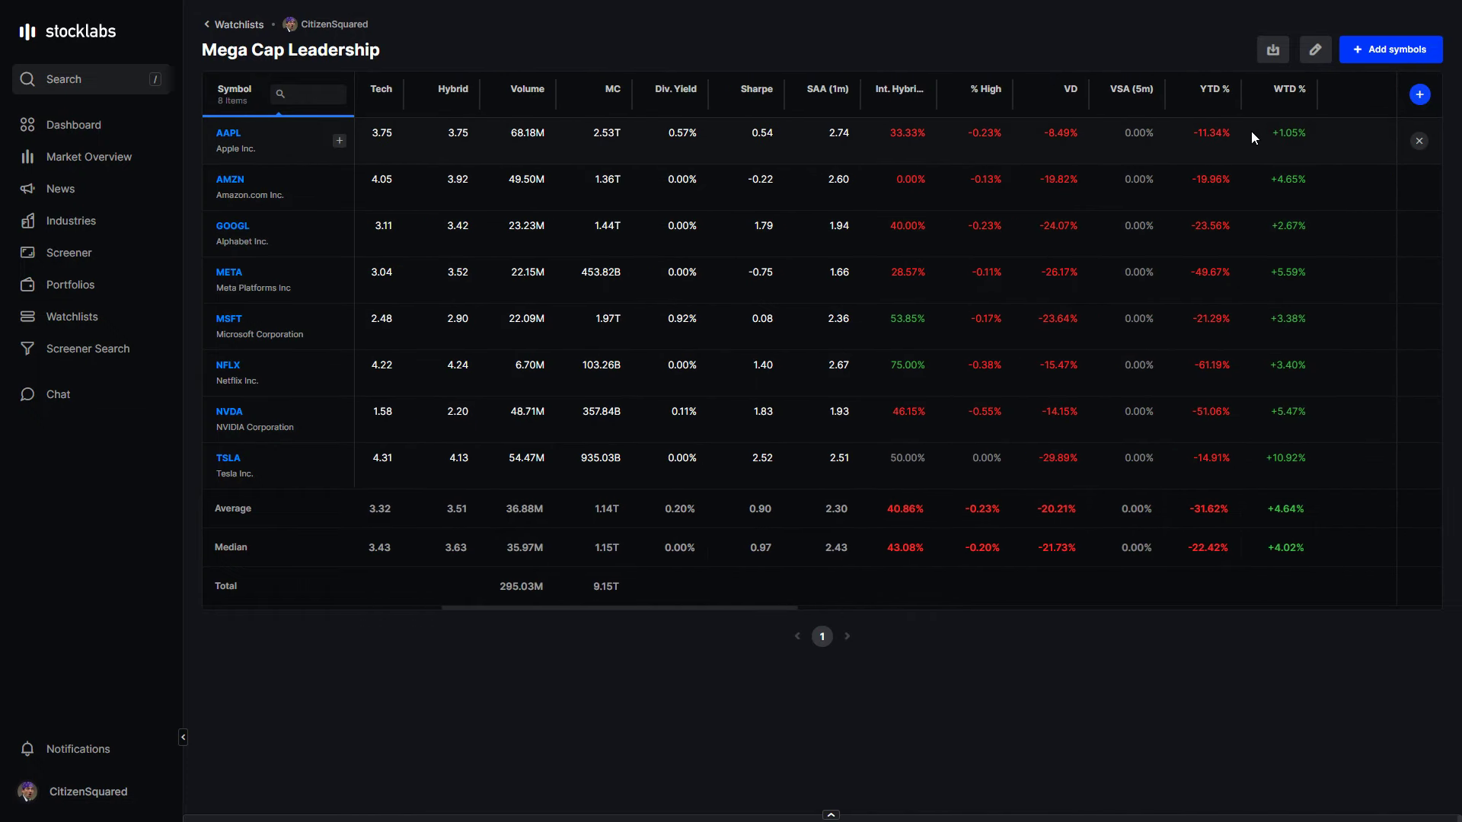
pyautogui.click(1275, 95)
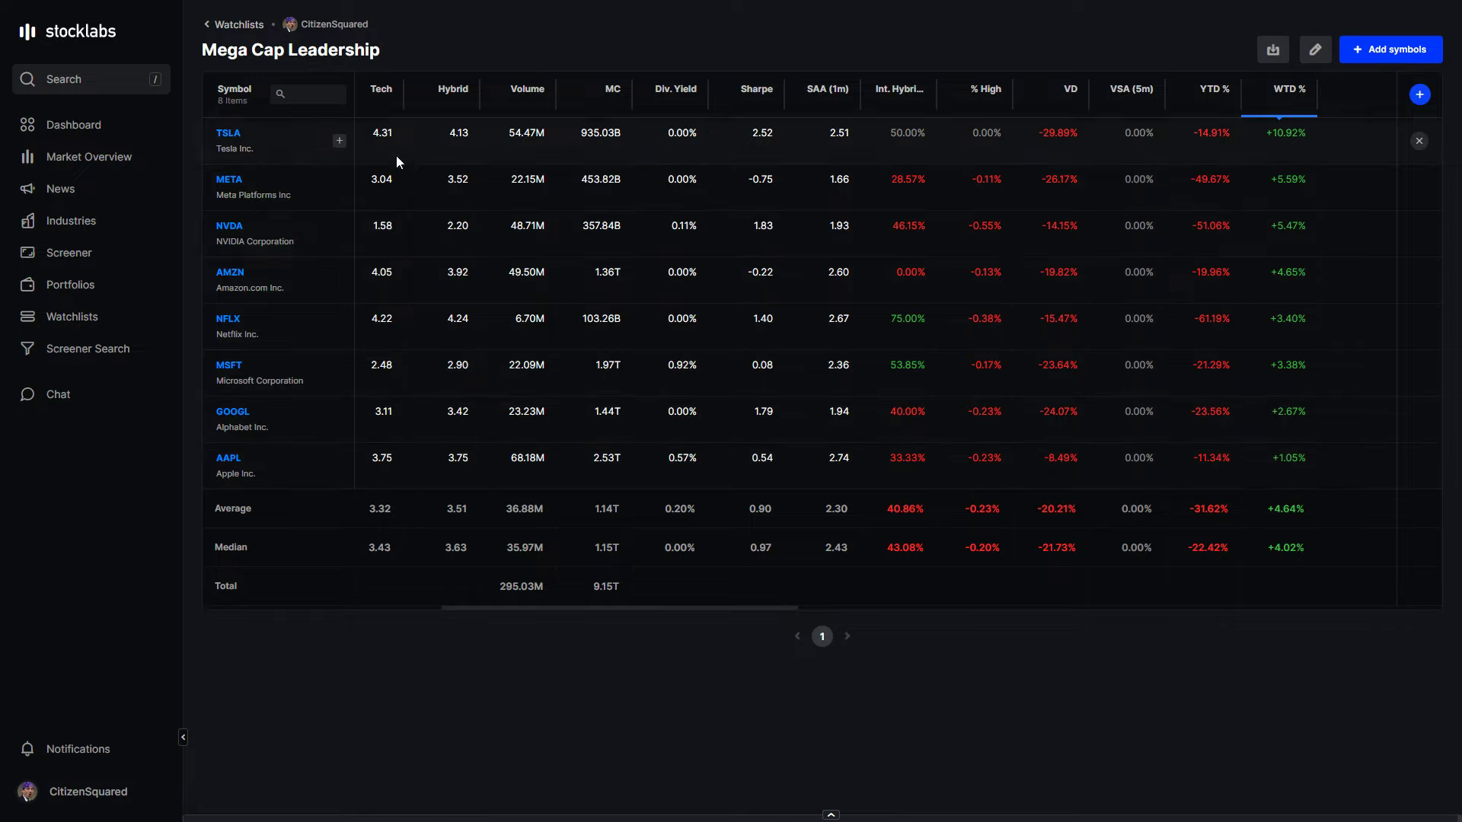
# - Switch Industries to WTD Return and sort descending, with Copper (+11.29%) on top
pyautogui.click(74, 227)
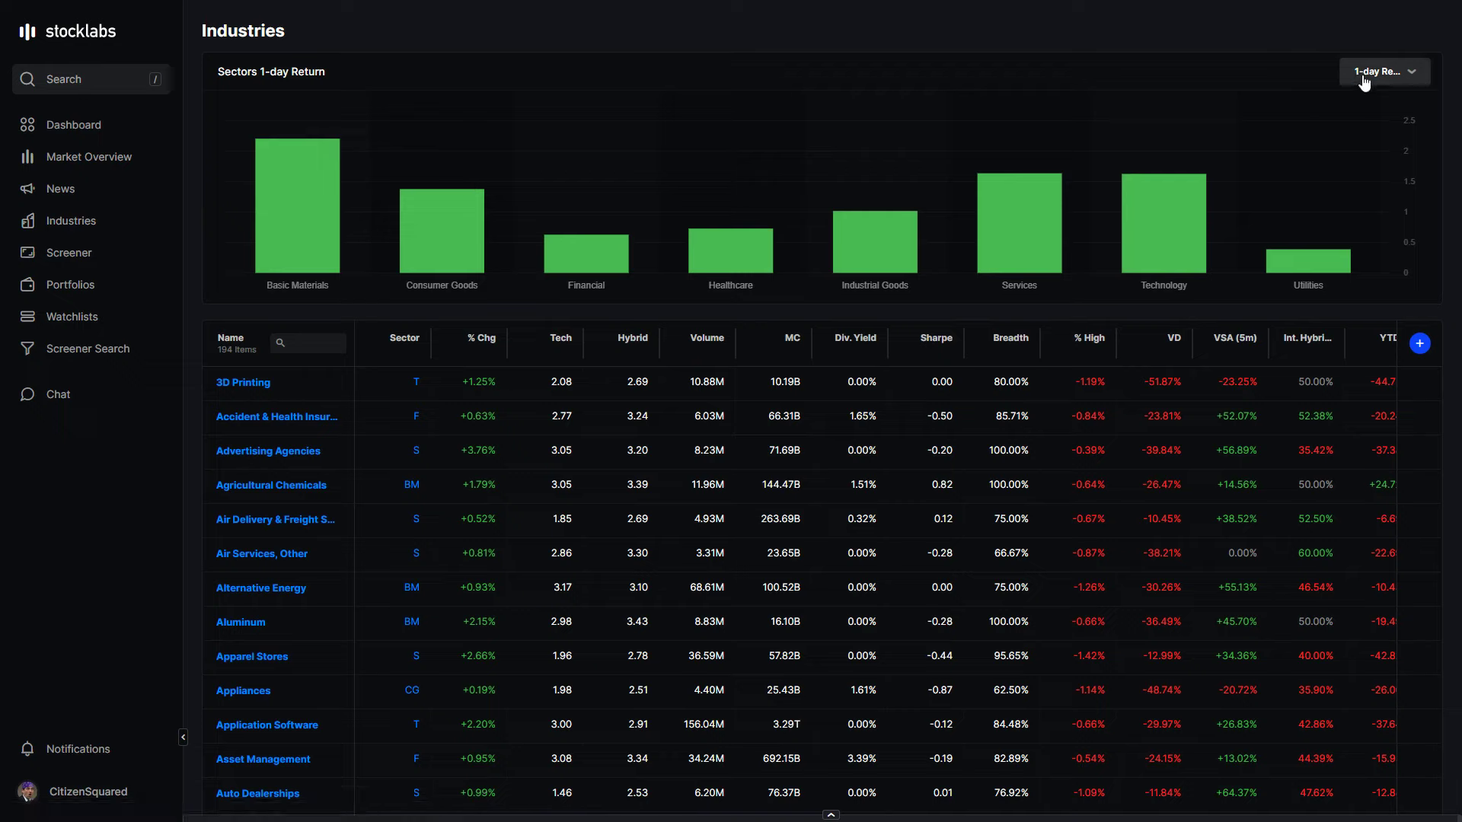
pyautogui.click(1376, 73)
pyautogui.scroll(-2, 1390, 244)
pyautogui.click(1390, 240)
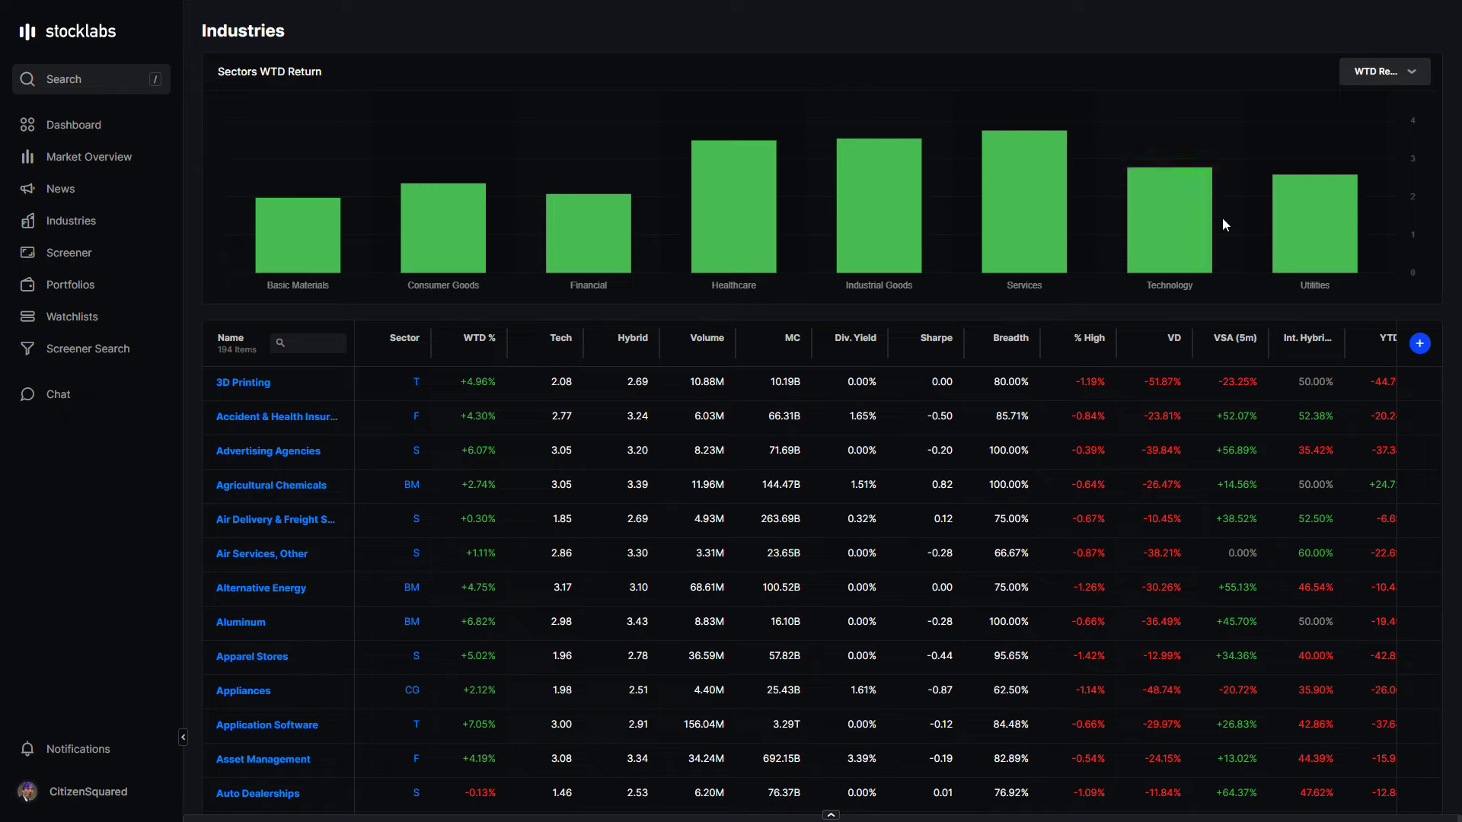
pyautogui.click(479, 340)
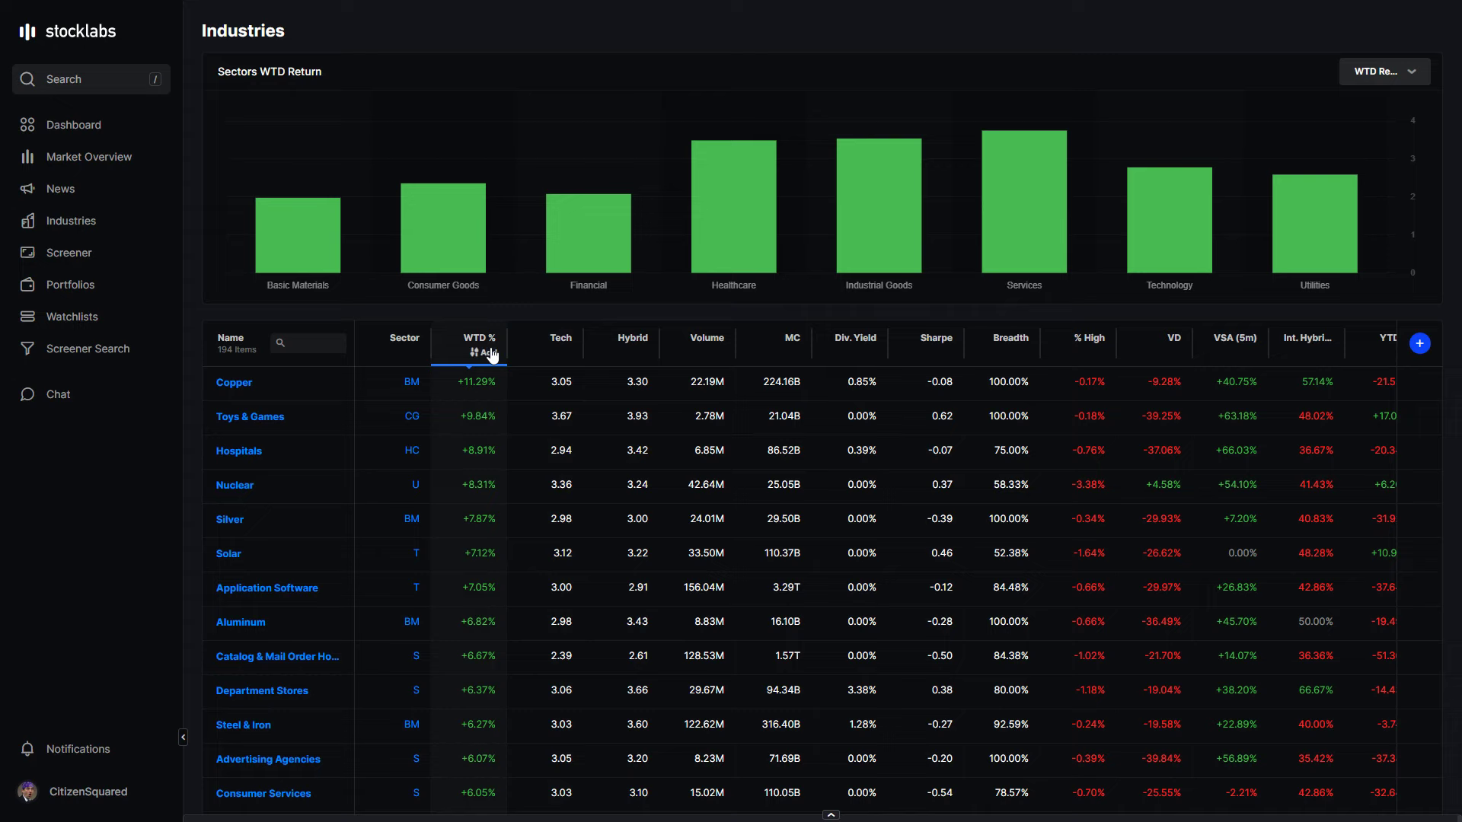
# - Go to page 2 of WTD-ranked industries, starting at Security Software & Services (+5.22%)
pyautogui.scroll(-3, 468, 433)
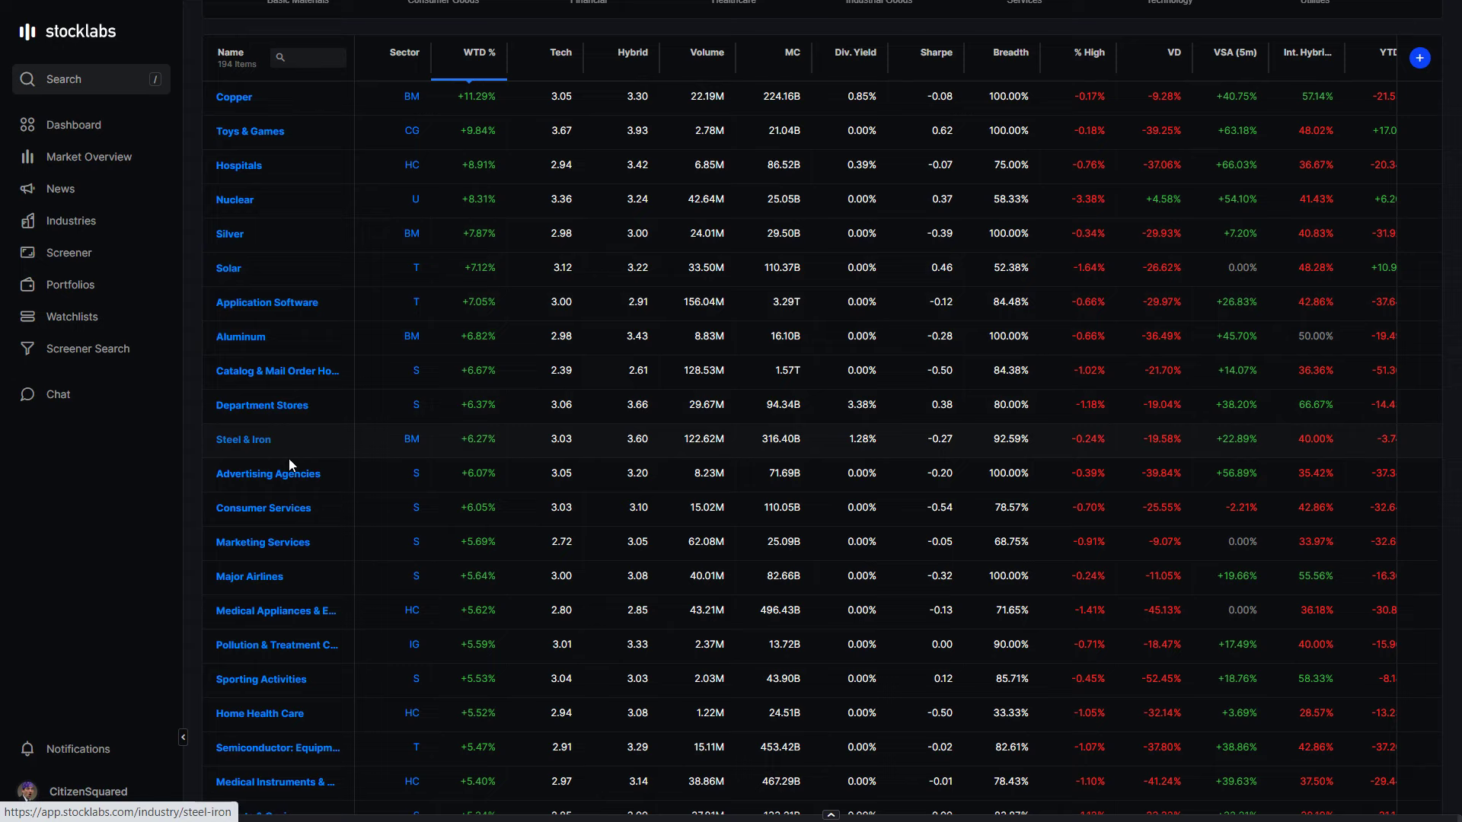
pyautogui.scroll(-3, 263, 407)
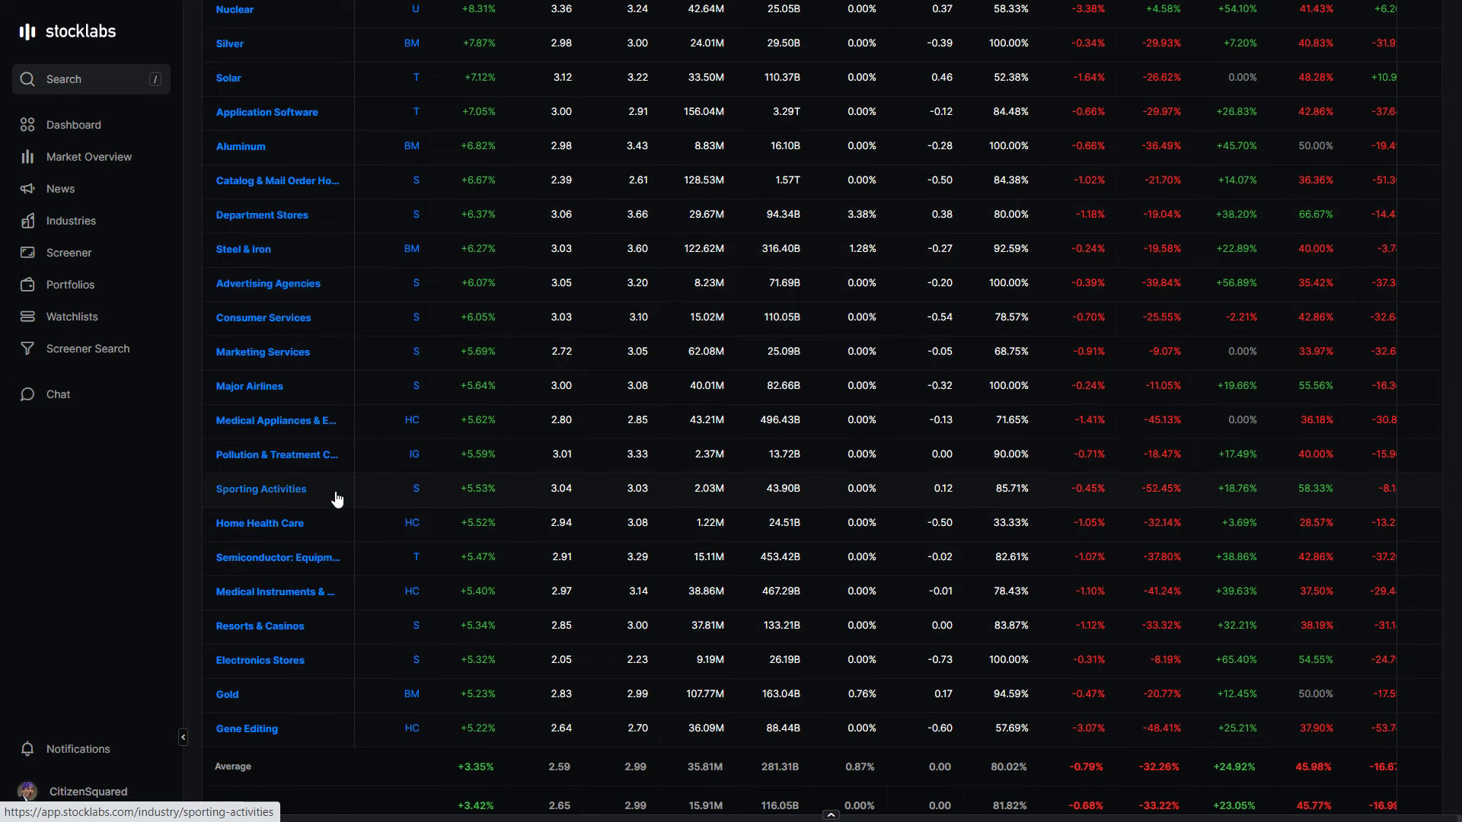
pyautogui.scroll(3, 333, 499)
pyautogui.scroll(-3, 324, 482)
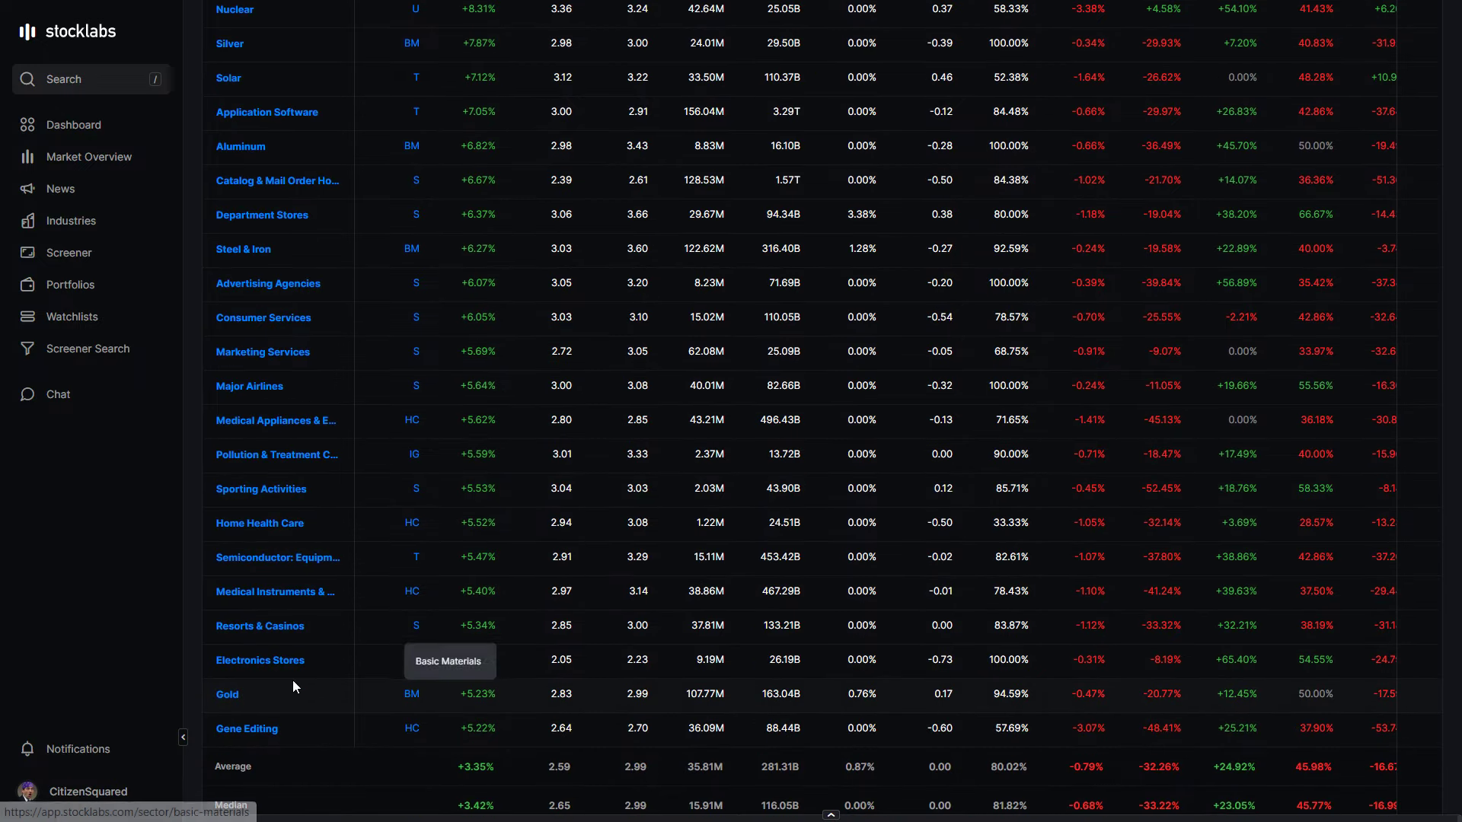
pyautogui.scroll(3, 478, 305)
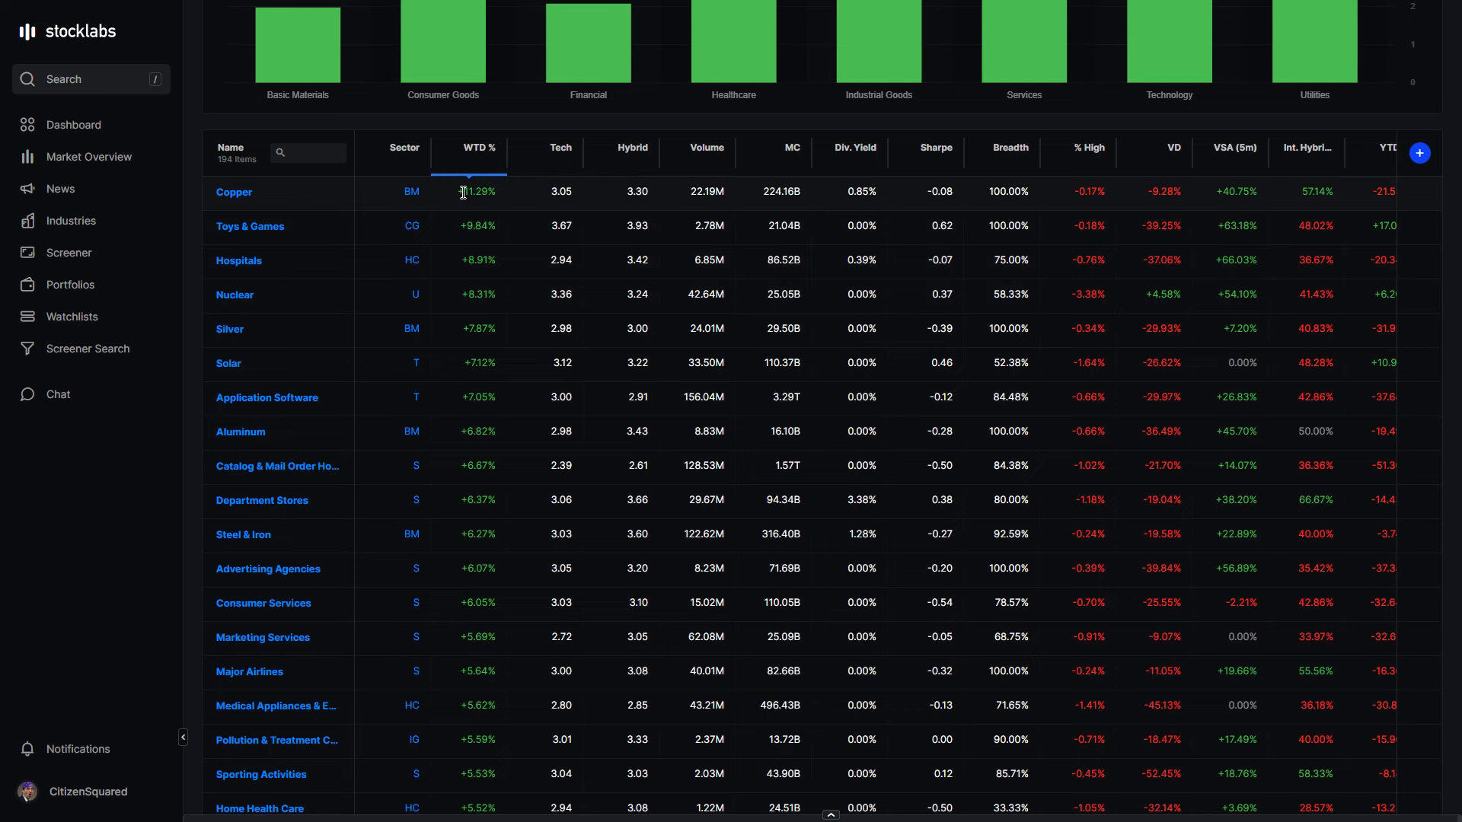
pyautogui.scroll(-4, 483, 283)
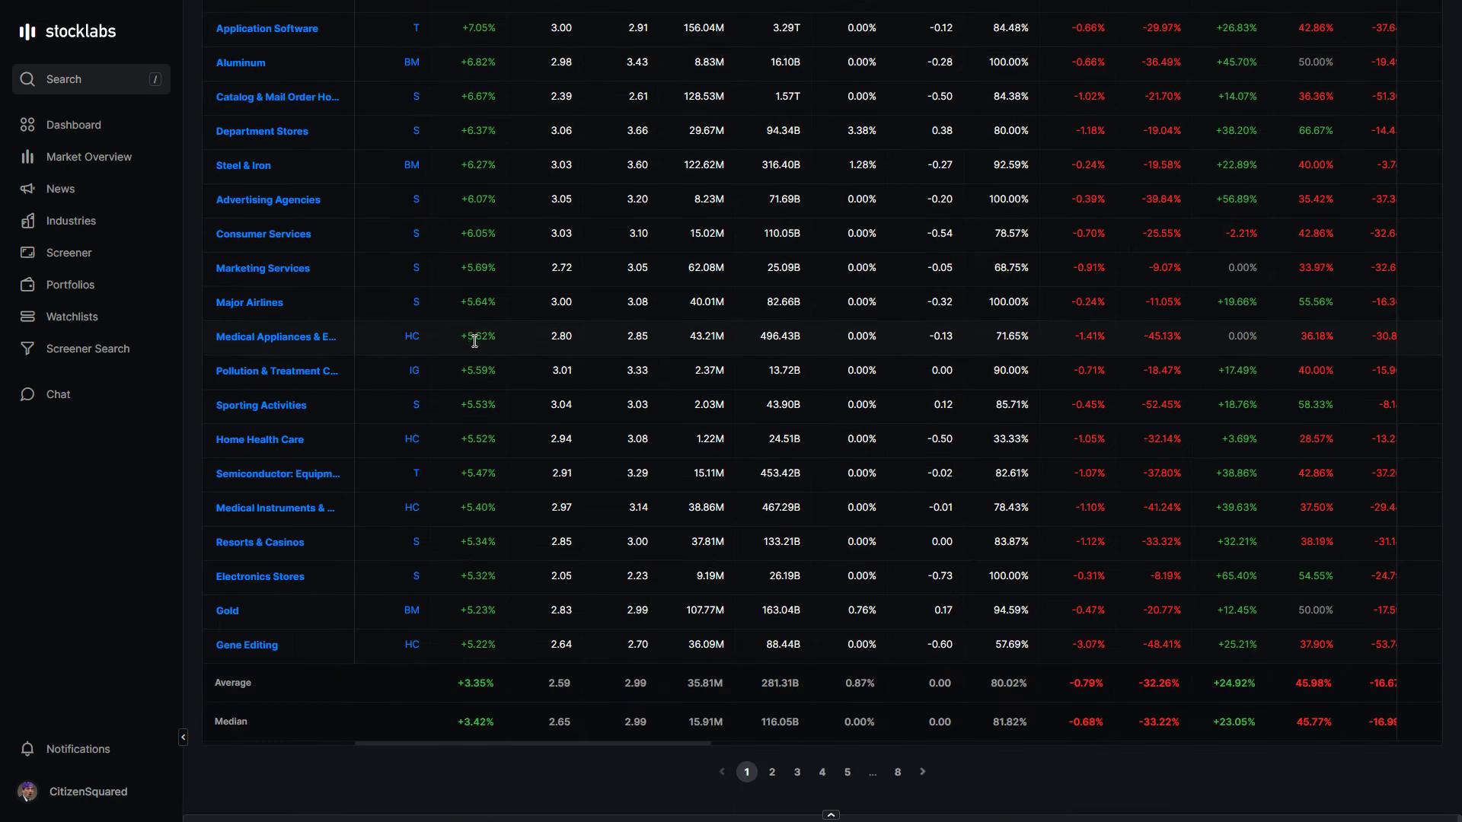
pyautogui.click(771, 772)
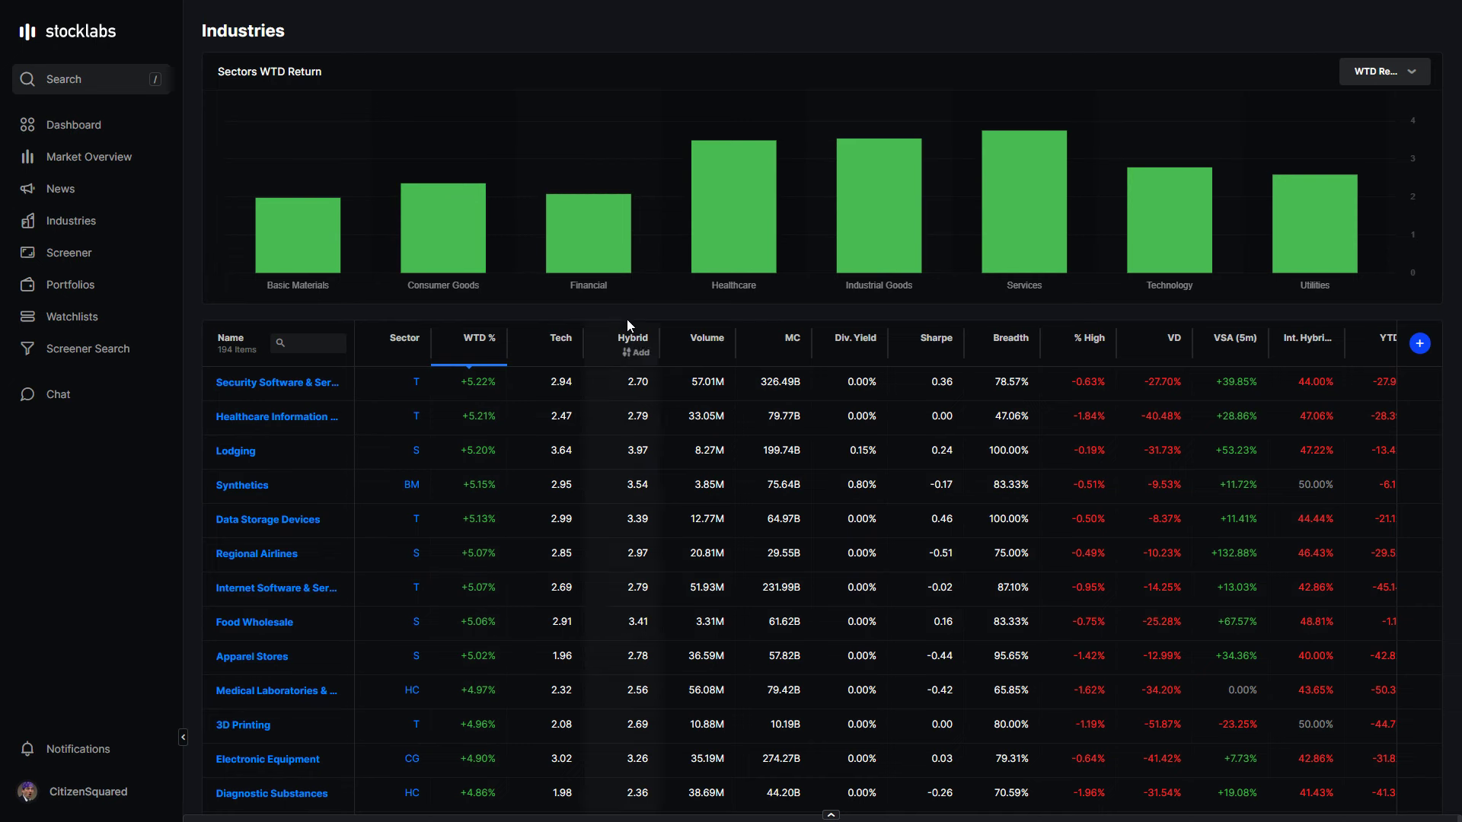
# - Visit the Screener, then return to Industries, now reset to 1-day Return and alphabetical order
pyautogui.scroll(-5, 628, 318)
pyautogui.scroll(4, 733, 360)
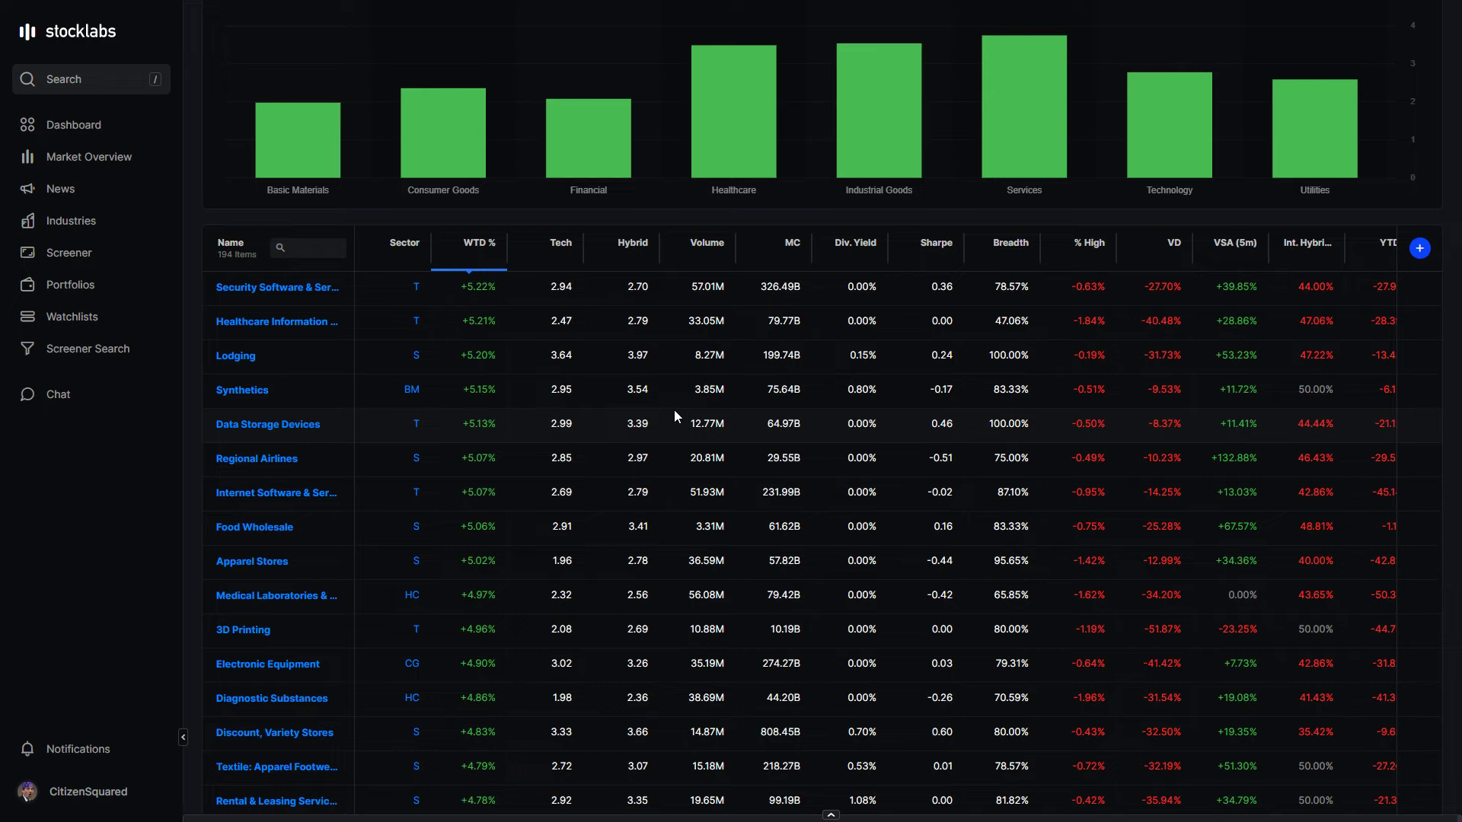
pyautogui.scroll(-3, 643, 350)
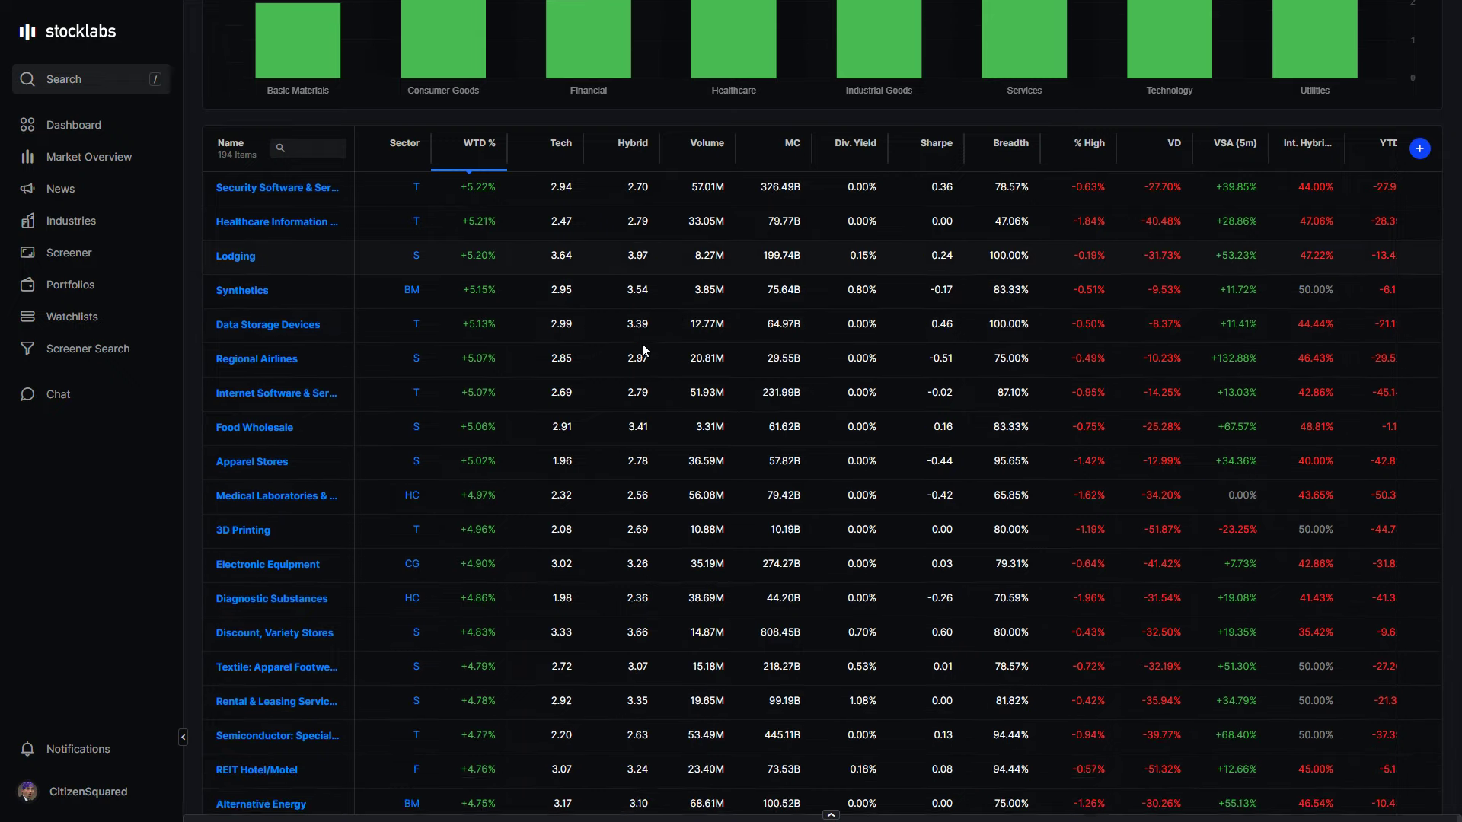
pyautogui.scroll(2, 643, 350)
pyautogui.scroll(2, 641, 350)
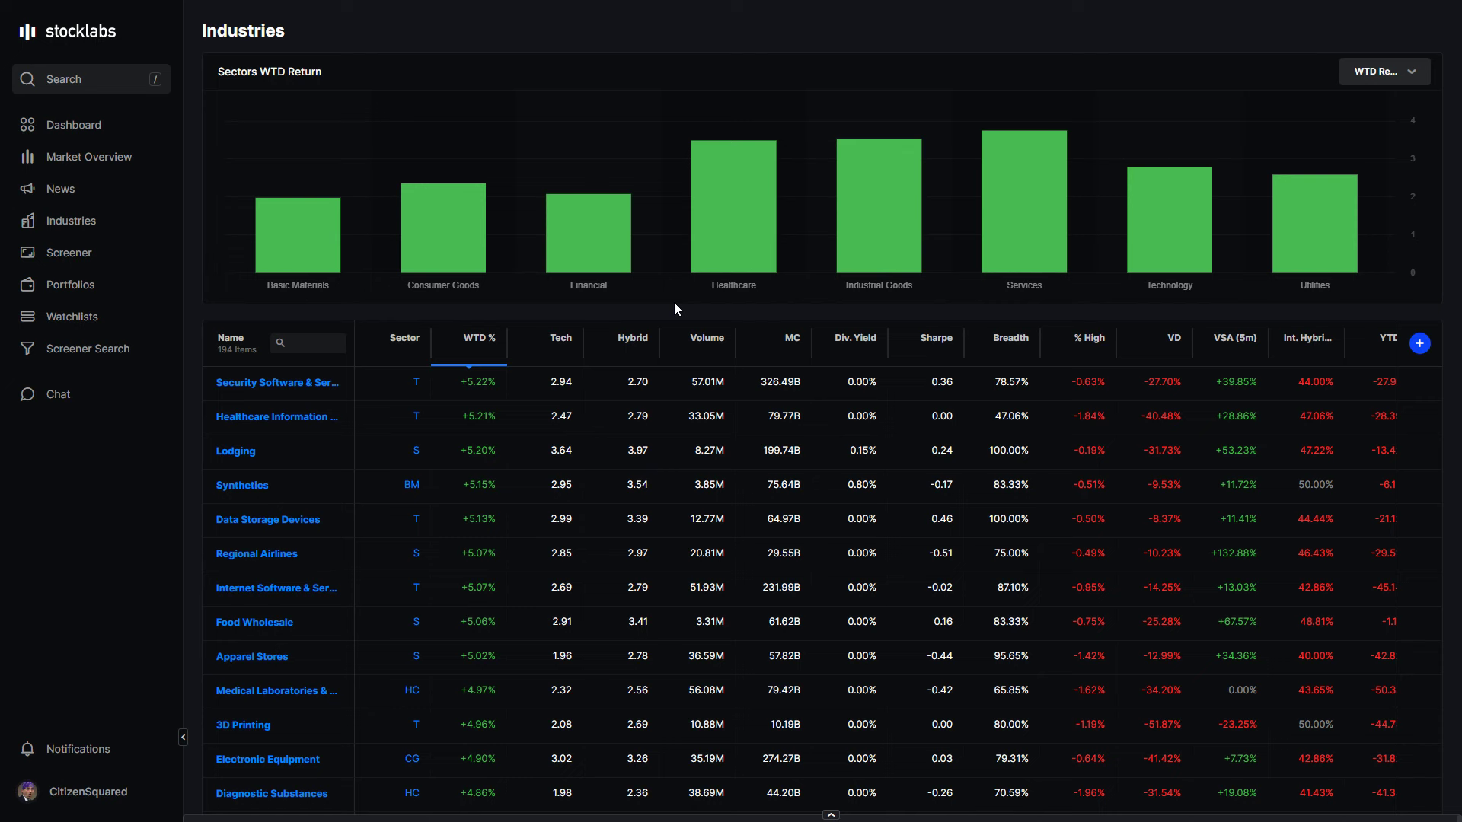
pyautogui.scroll(-2, 652, 327)
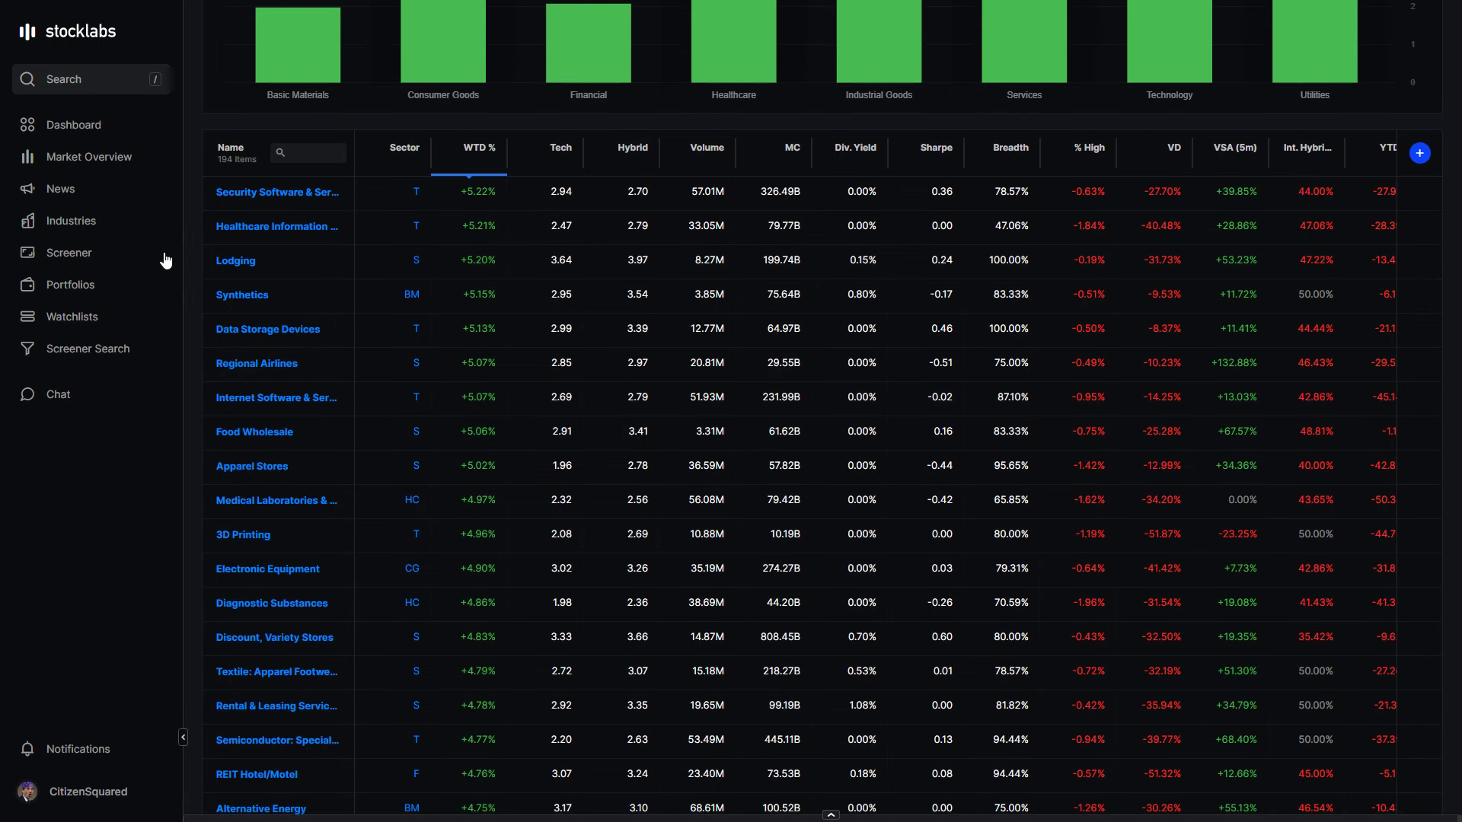
pyautogui.click(70, 254)
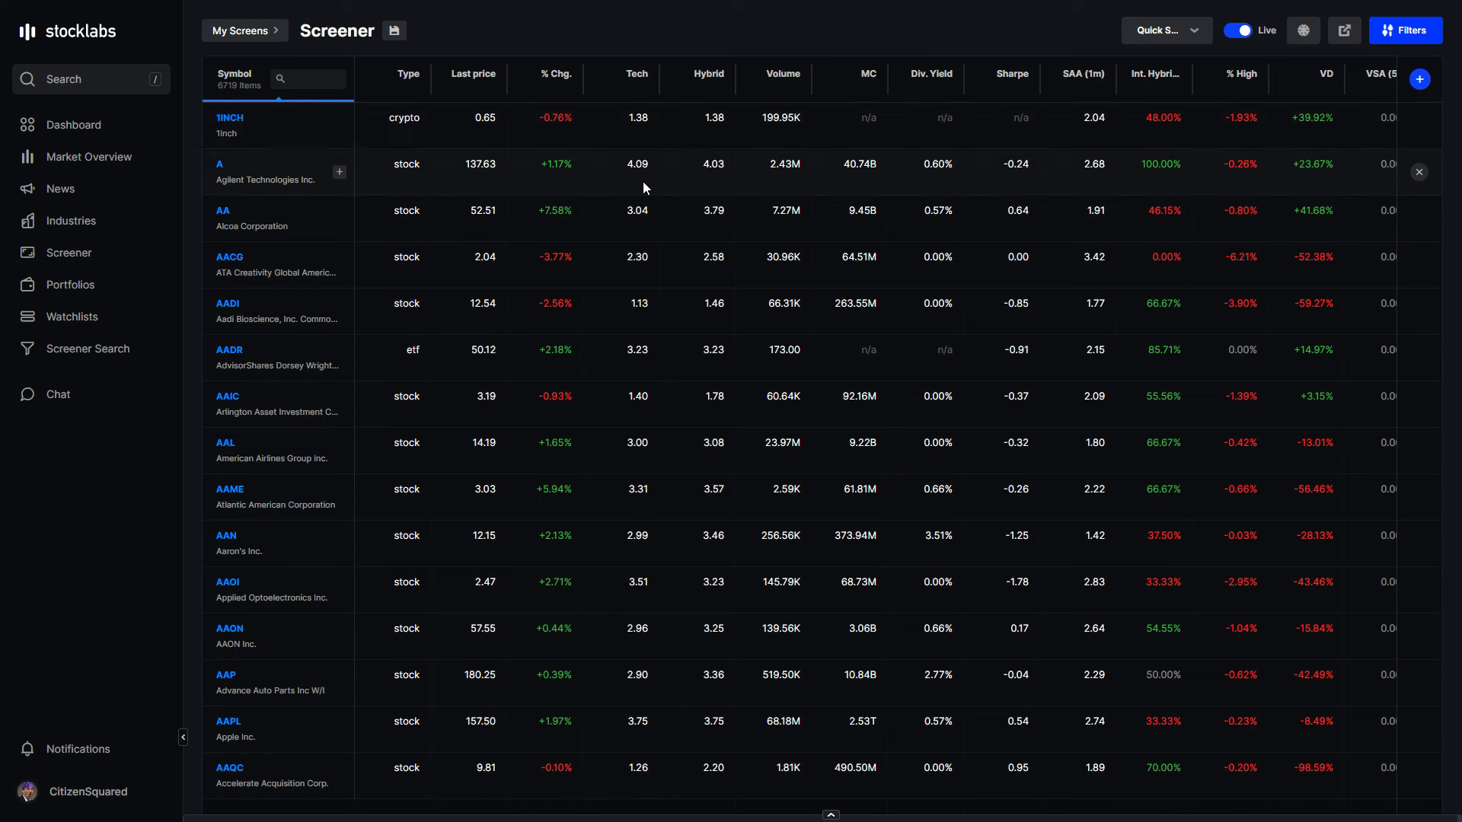
pyautogui.click(67, 226)
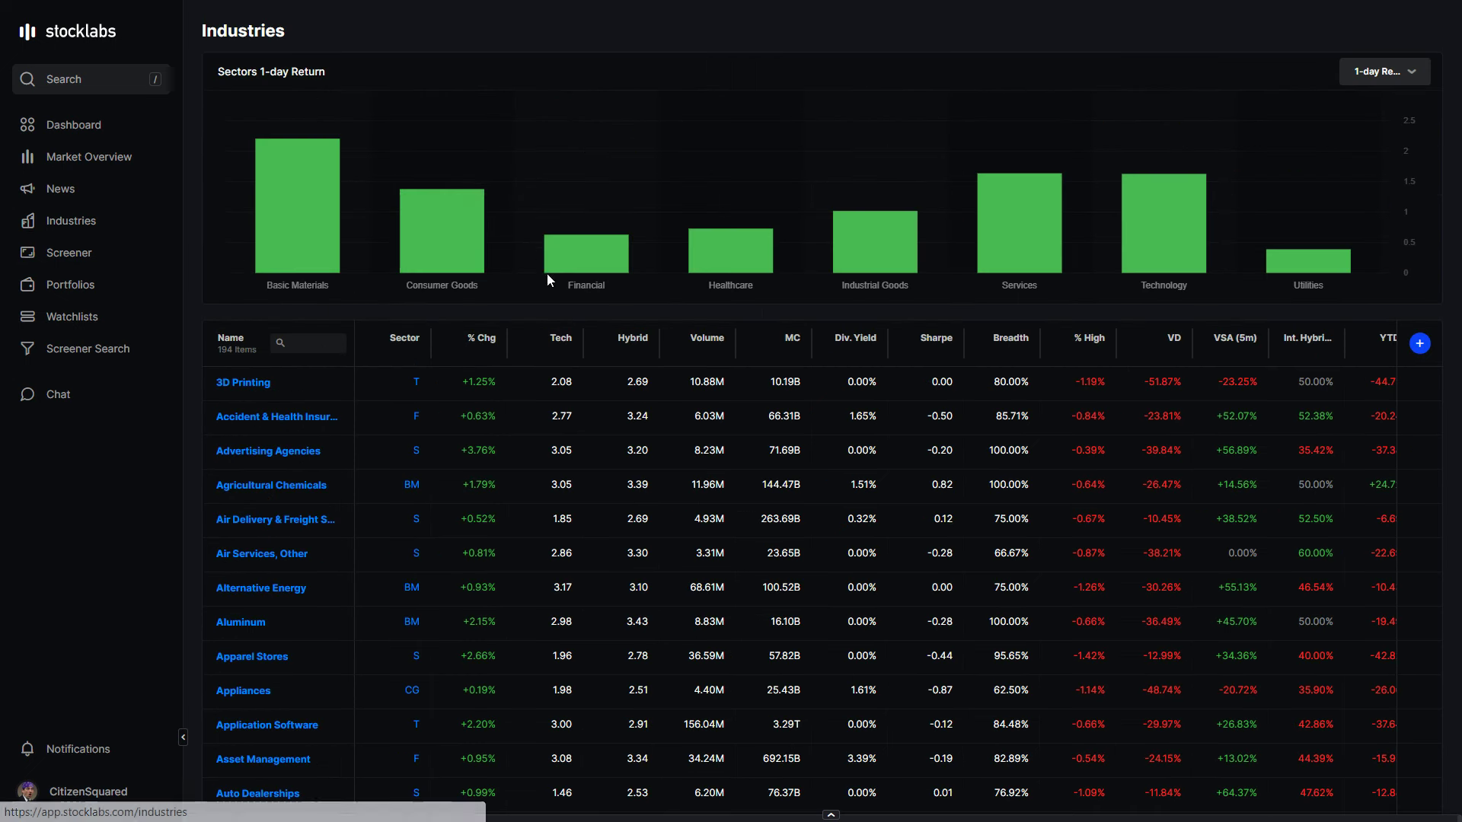
pyautogui.click(1384, 71)
# - Chart sectors by WTD Return and sort industries by WTD % ascending, CATV Systems (-0.85%) first
pyautogui.scroll(-3, 1399, 266)
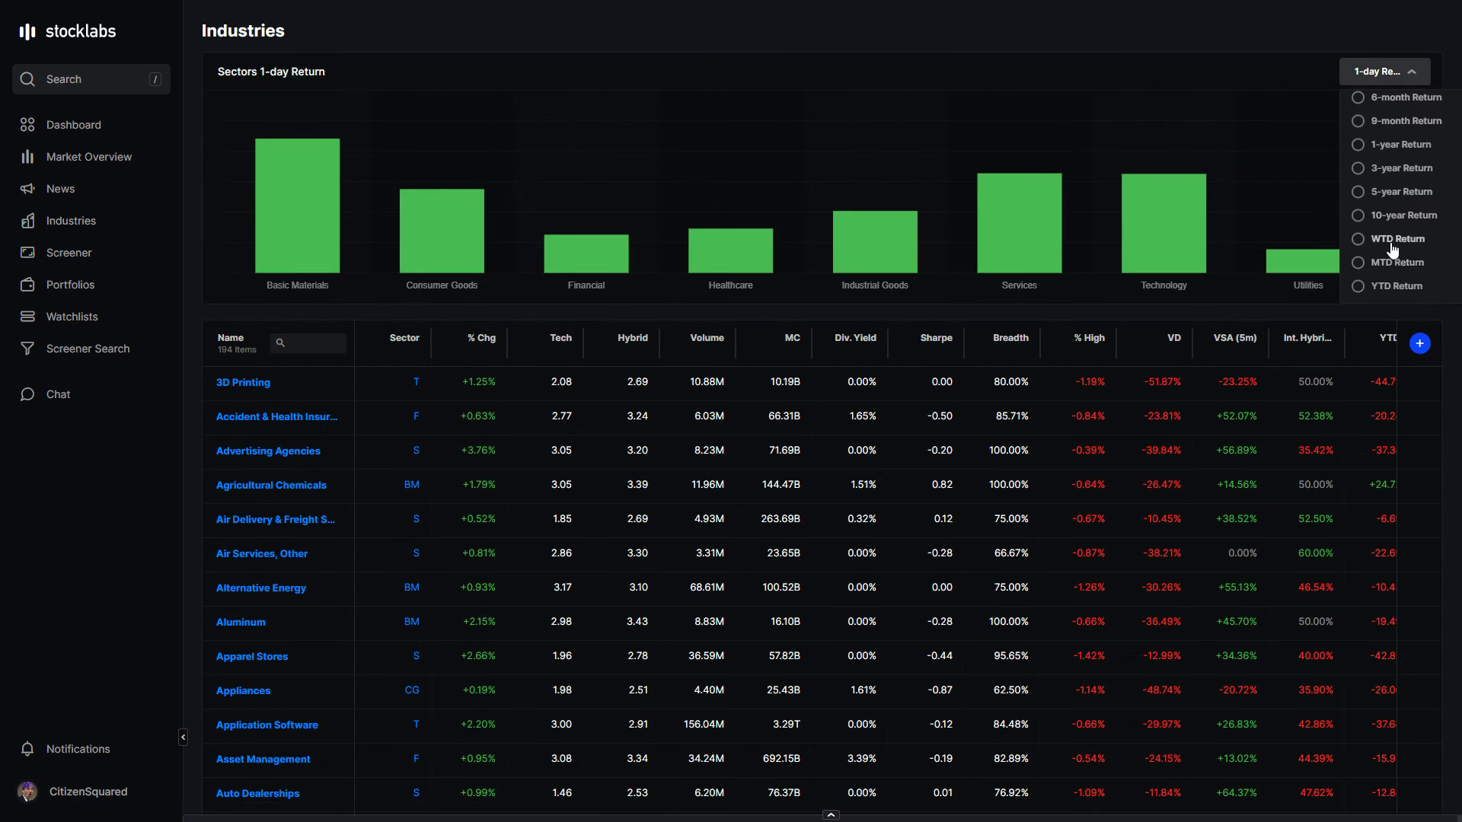
pyautogui.click(1398, 239)
pyautogui.click(493, 351)
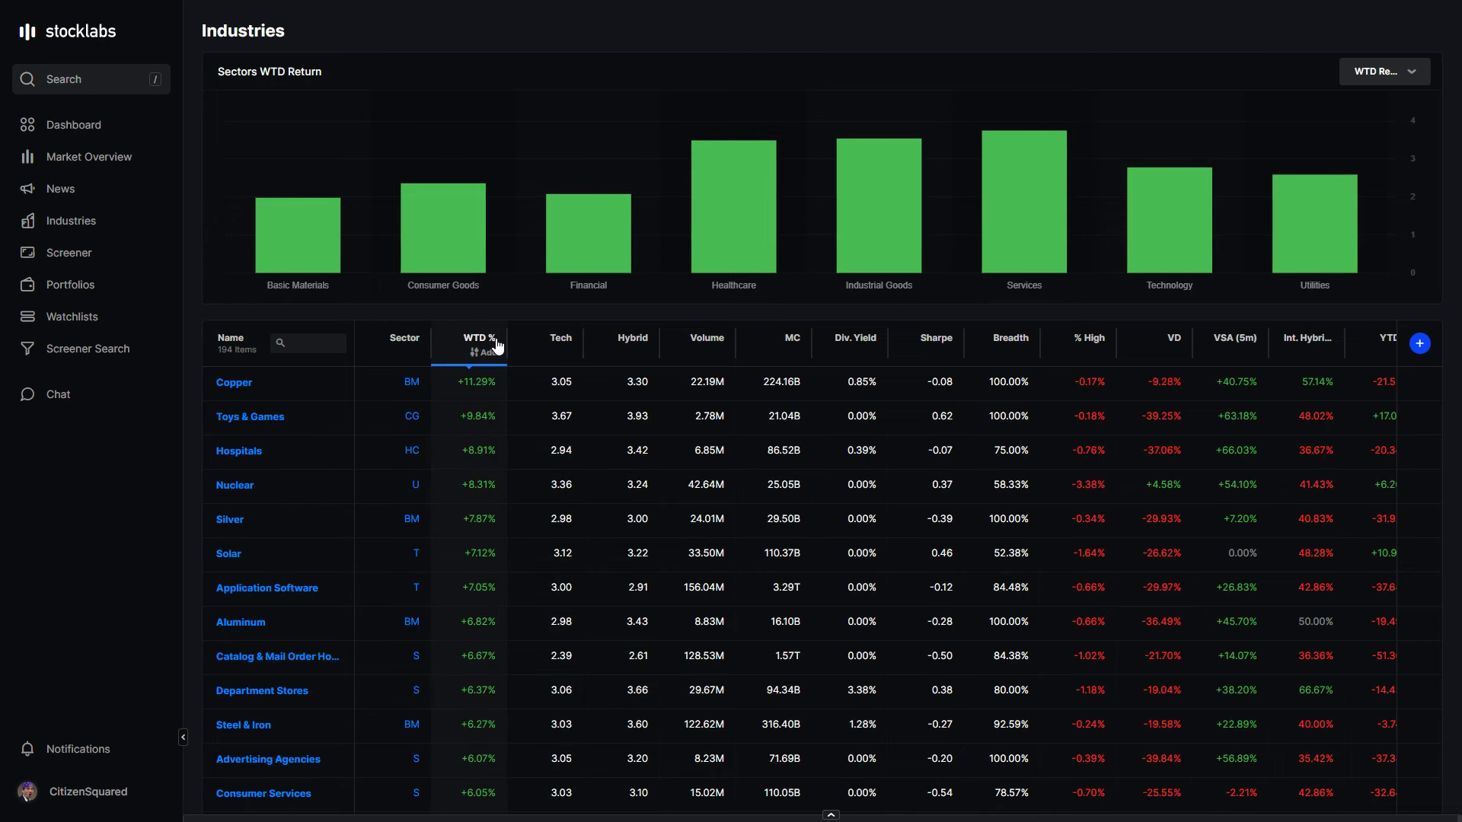
pyautogui.scroll(-1, 492, 346)
pyautogui.click(473, 256)
pyautogui.click(473, 248)
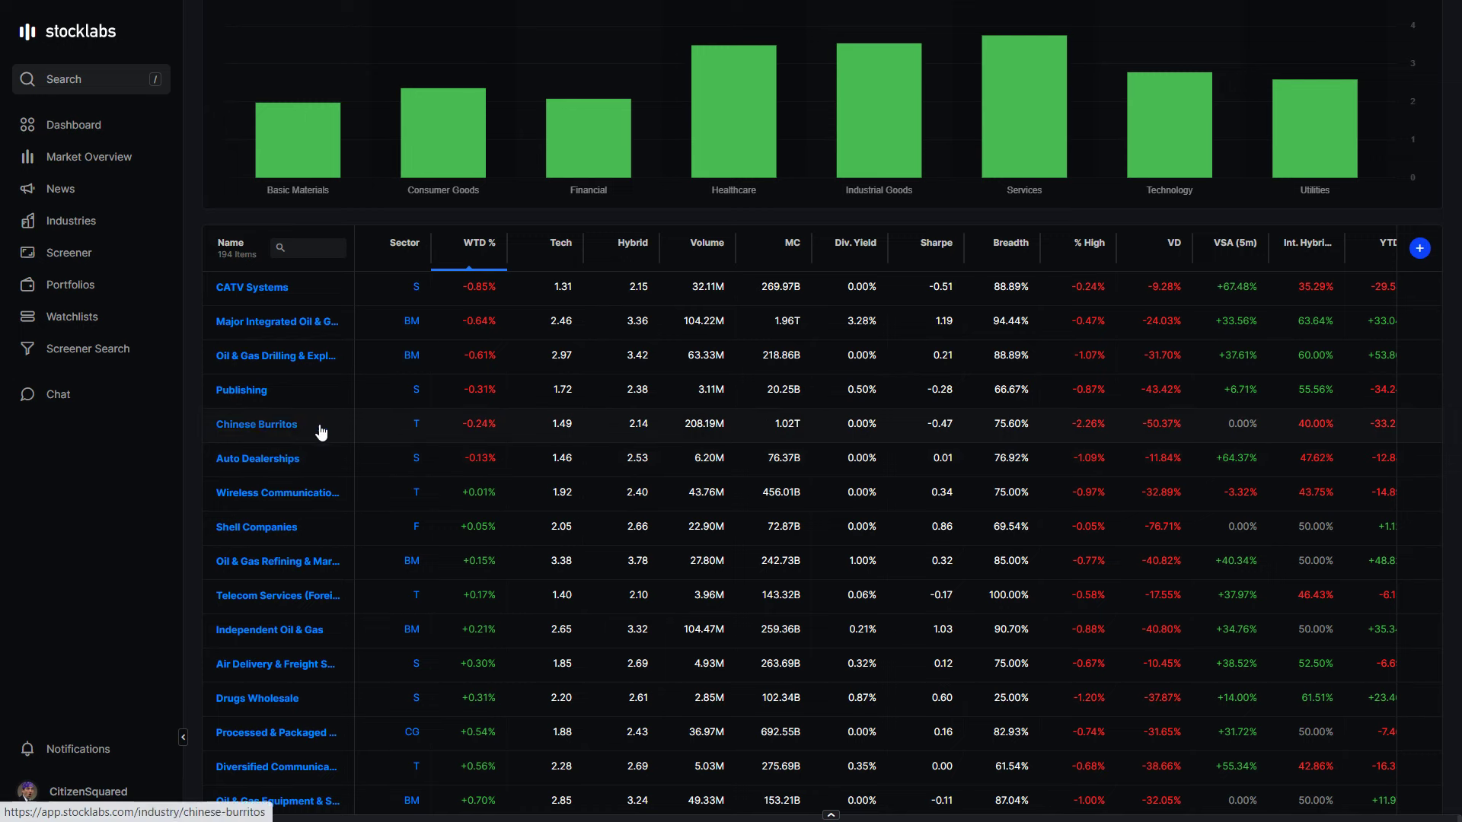
pyautogui.scroll(-1, 458, 413)
pyautogui.scroll(-1, 458, 413)
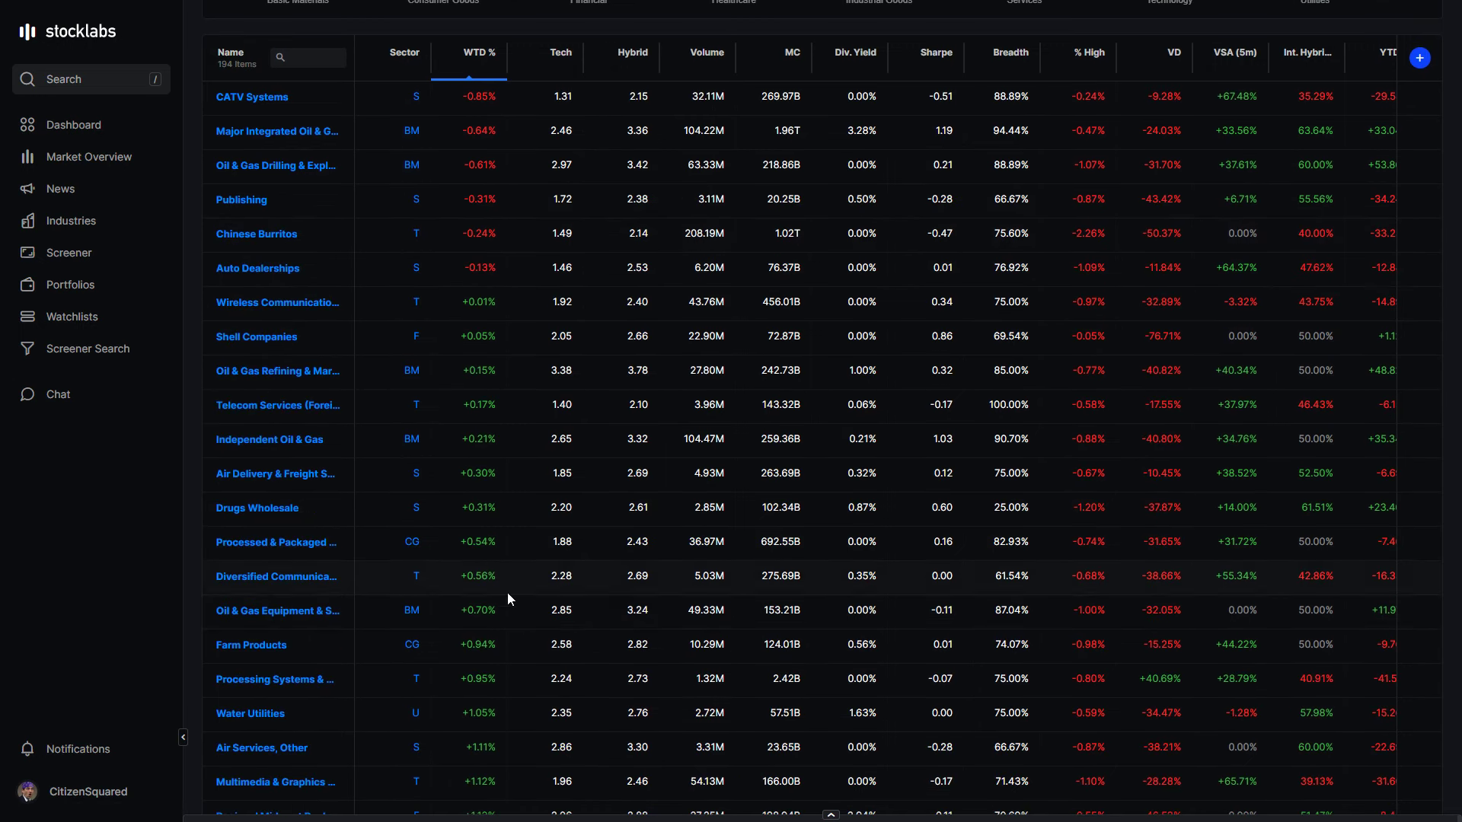
pyautogui.scroll(2, 551, 396)
pyautogui.scroll(1, 783, 257)
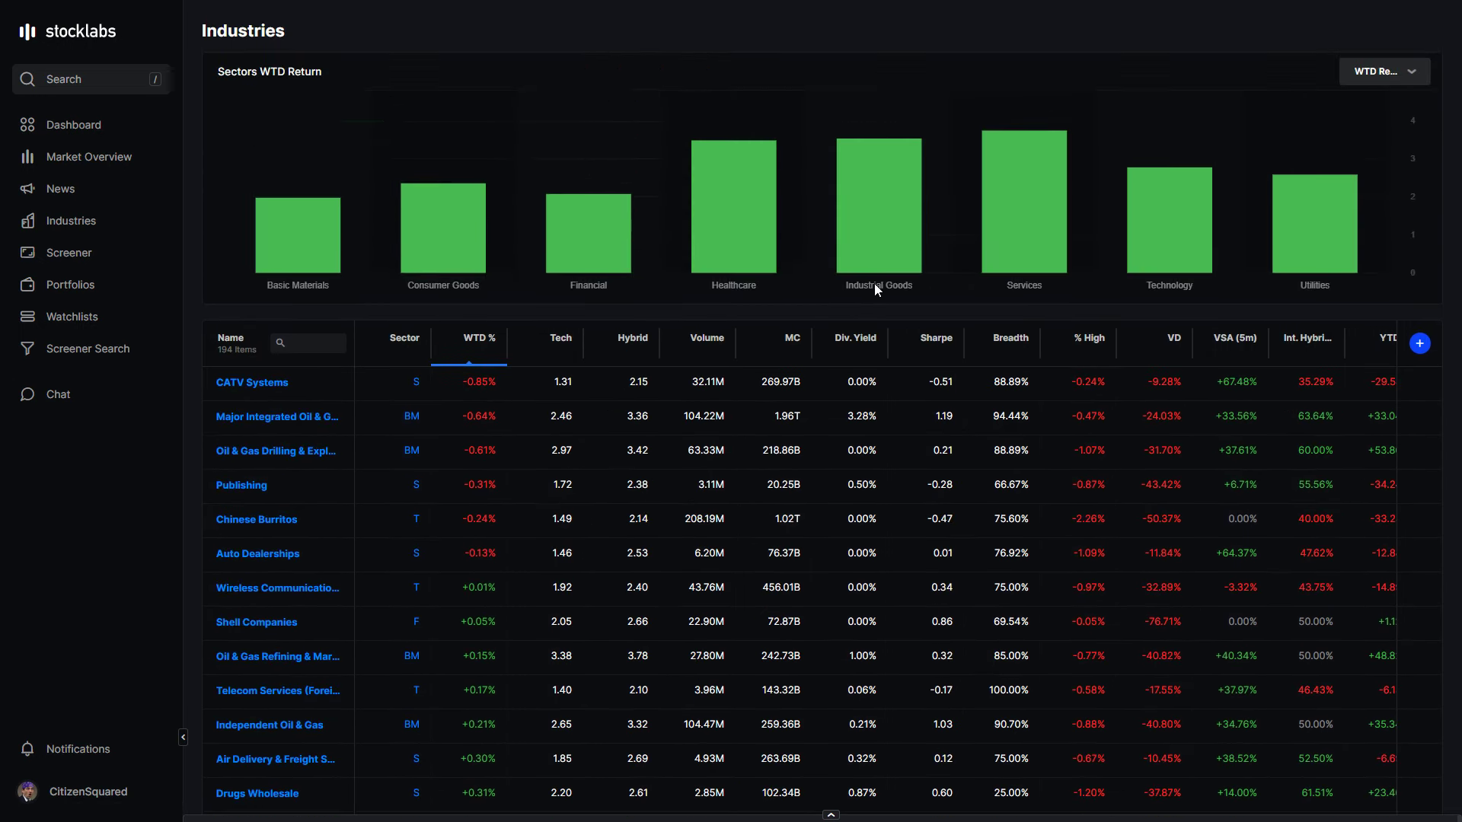
# - Load the Quick Sort saved screen from page 4 of My Screens
pyautogui.click(131, 254)
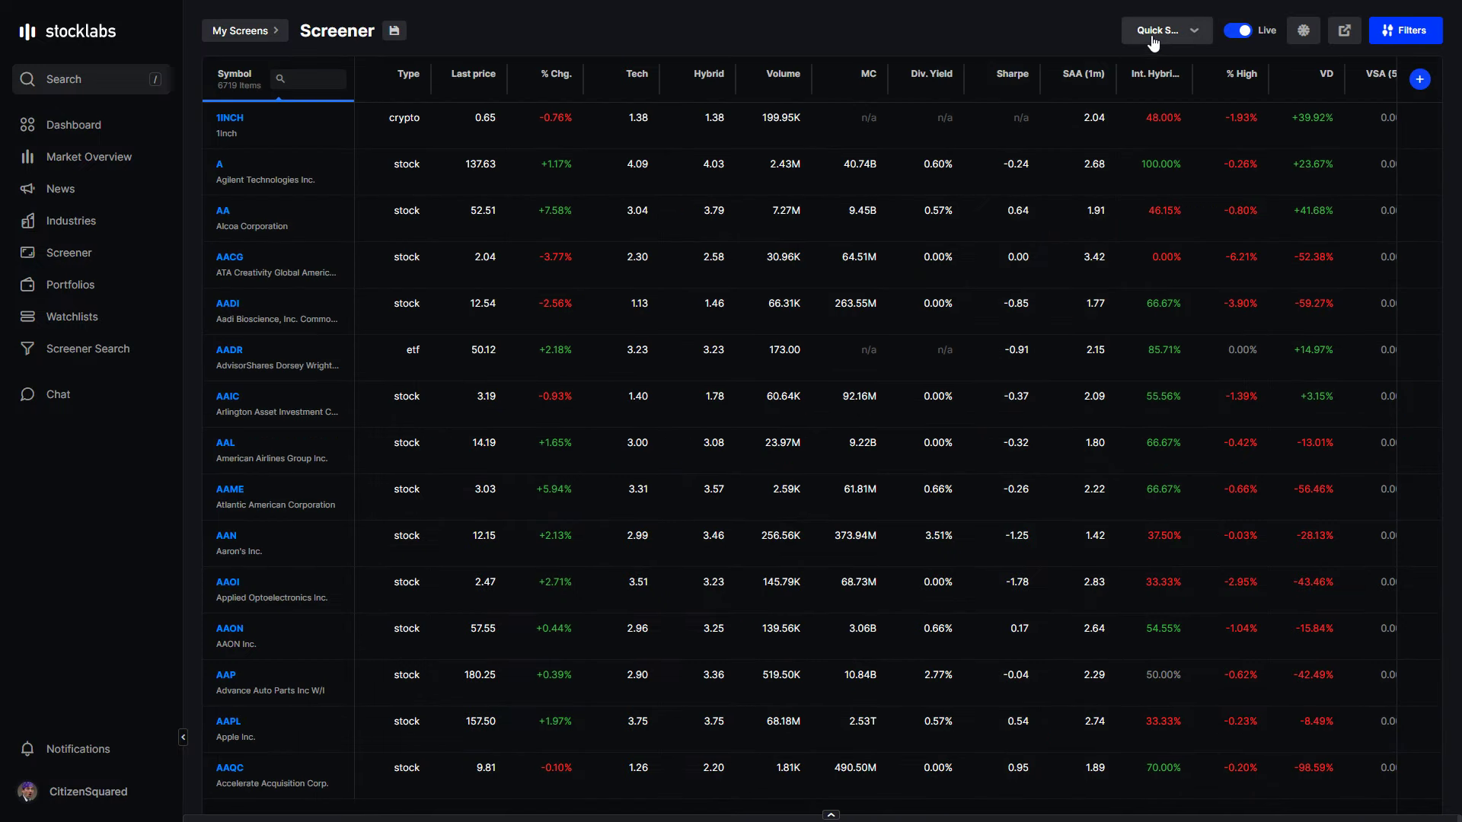
pyautogui.click(262, 38)
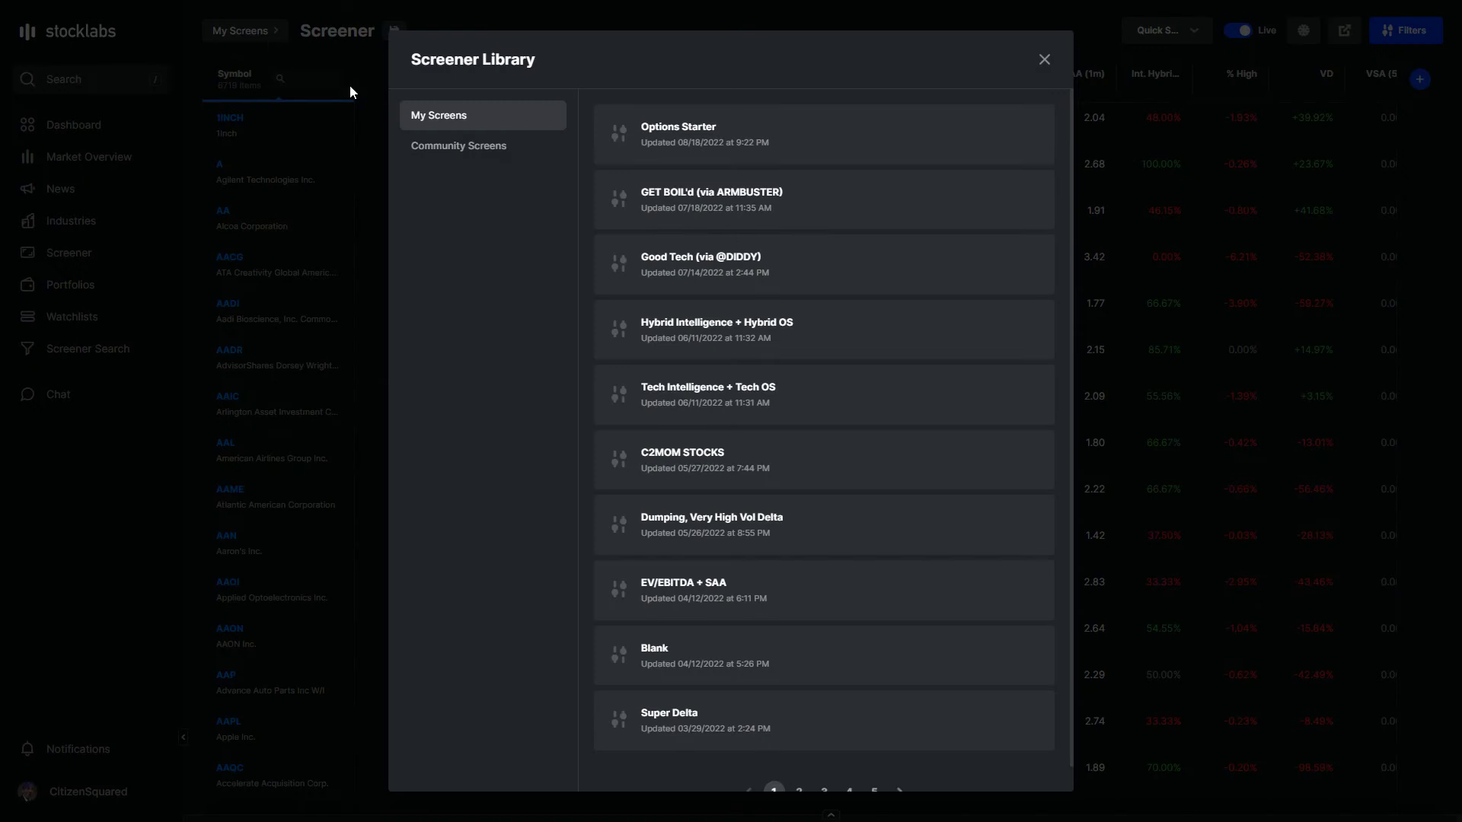
pyautogui.scroll(-1, 845, 304)
pyautogui.click(850, 757)
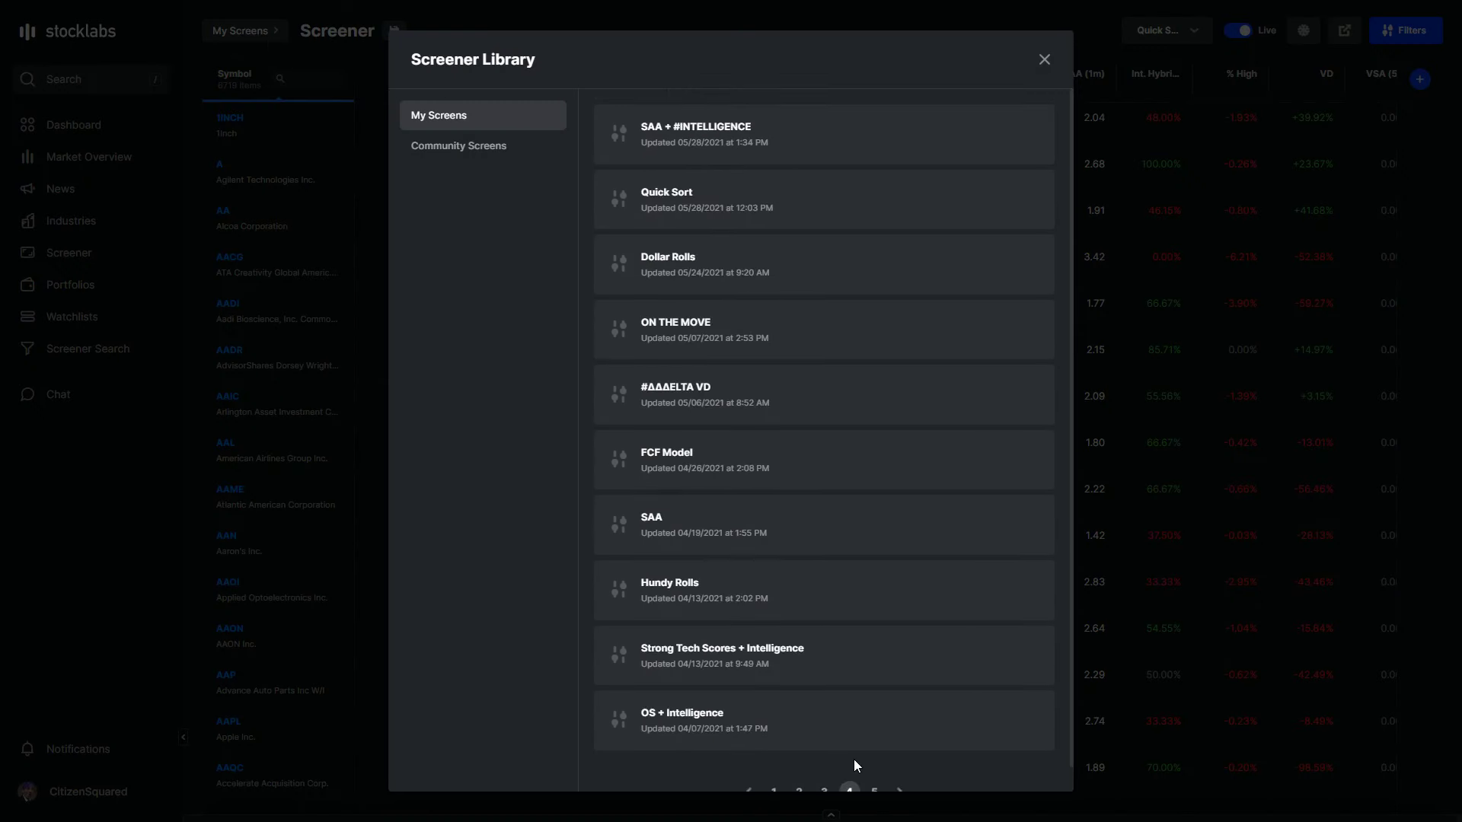
pyautogui.click(685, 200)
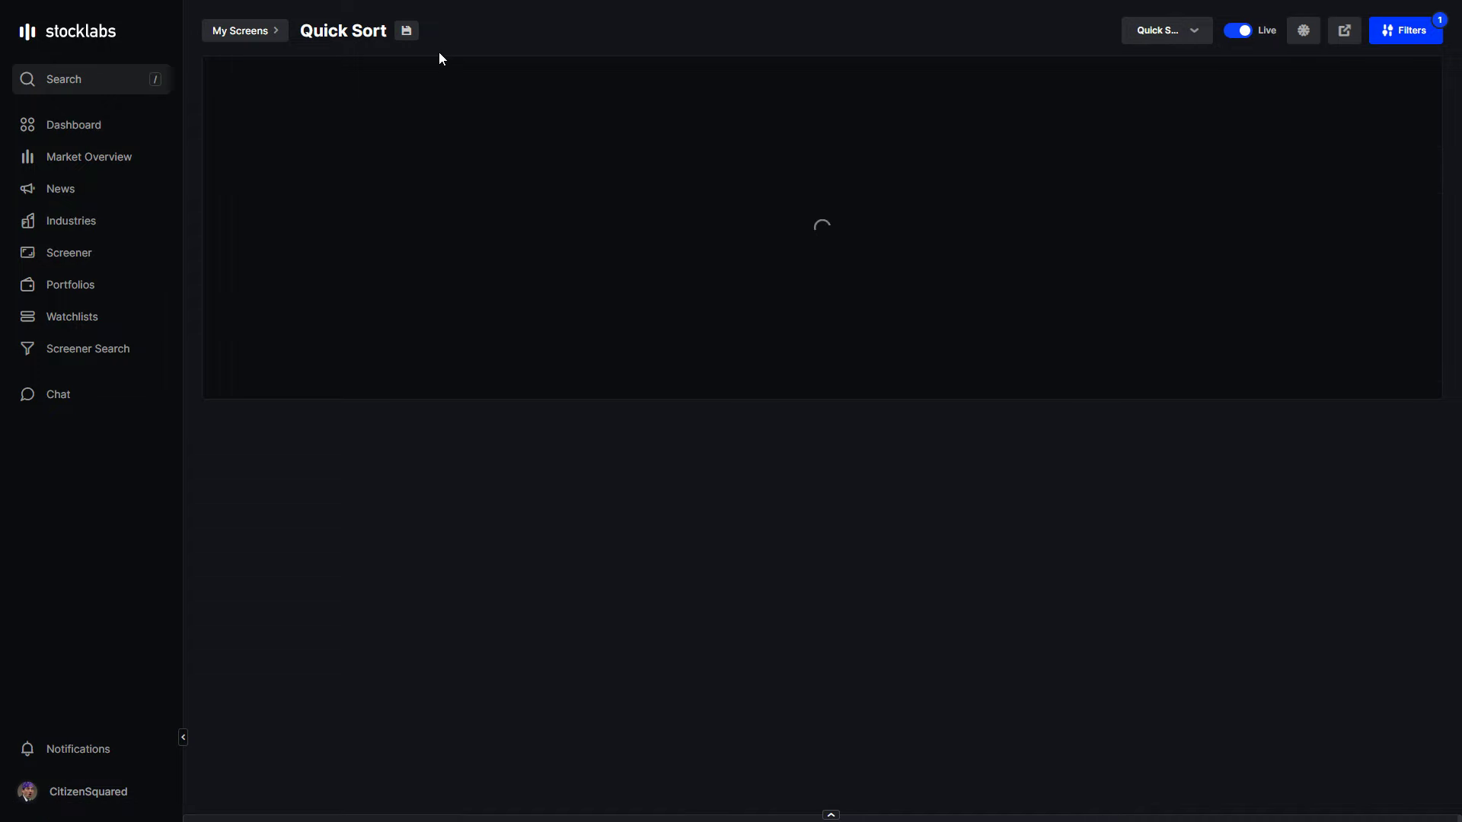
# - Filter market cap to Tera Cap, leaving 97 stocks led by TSLA
pyautogui.click(638, 90)
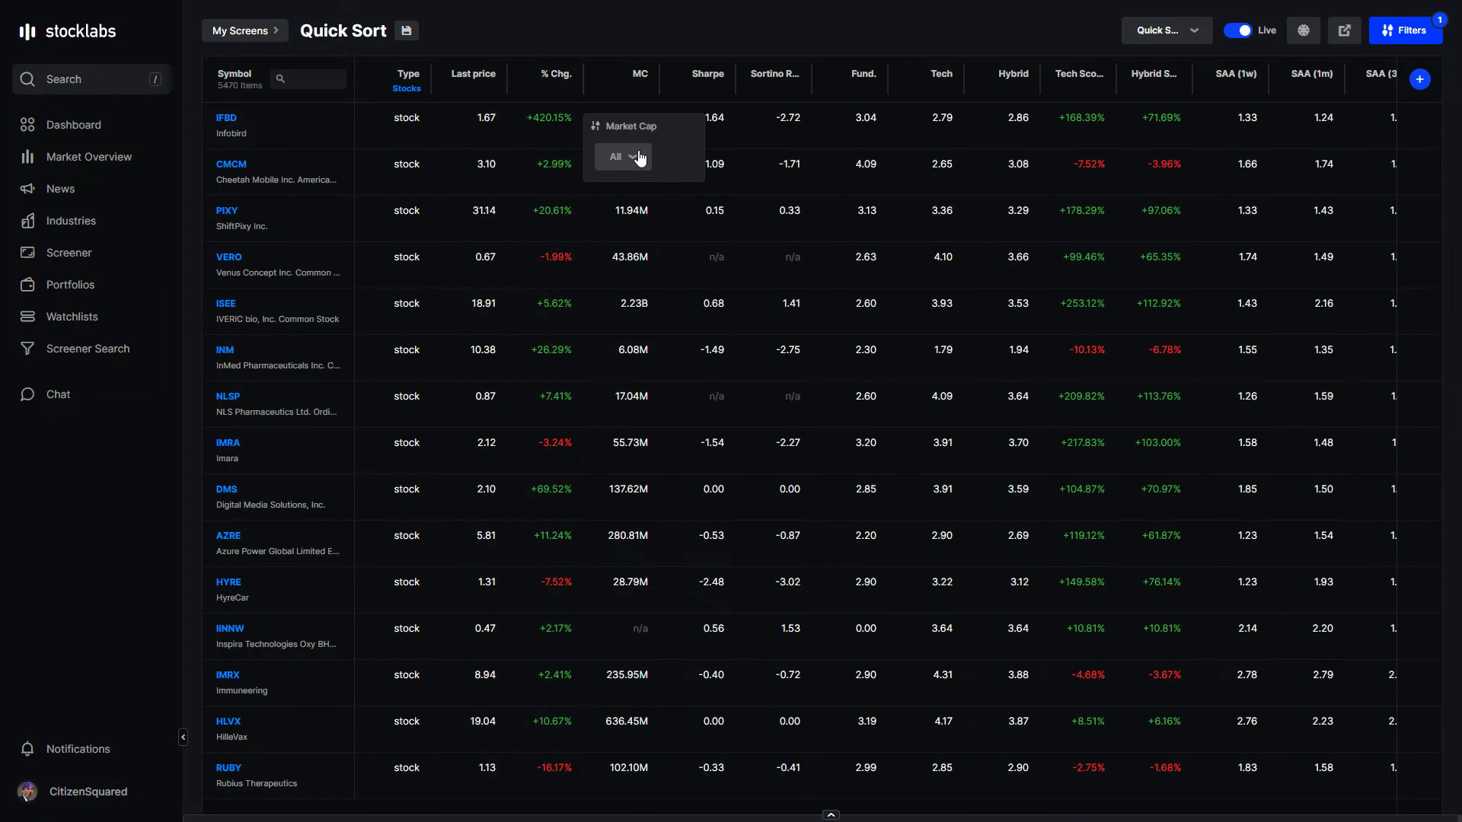
pyautogui.click(635, 157)
pyautogui.click(639, 239)
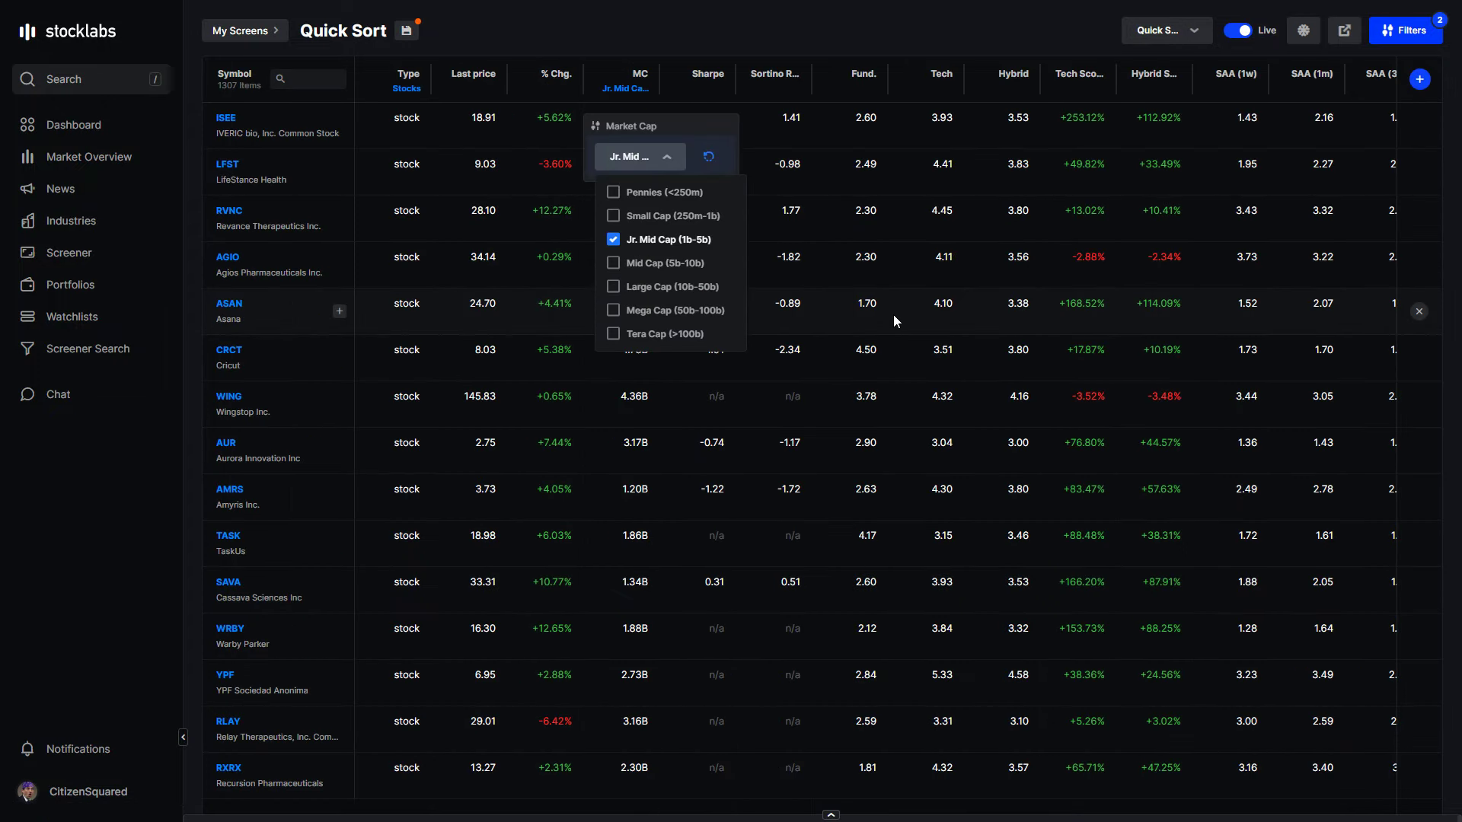
pyautogui.hscroll(5, 892, 314)
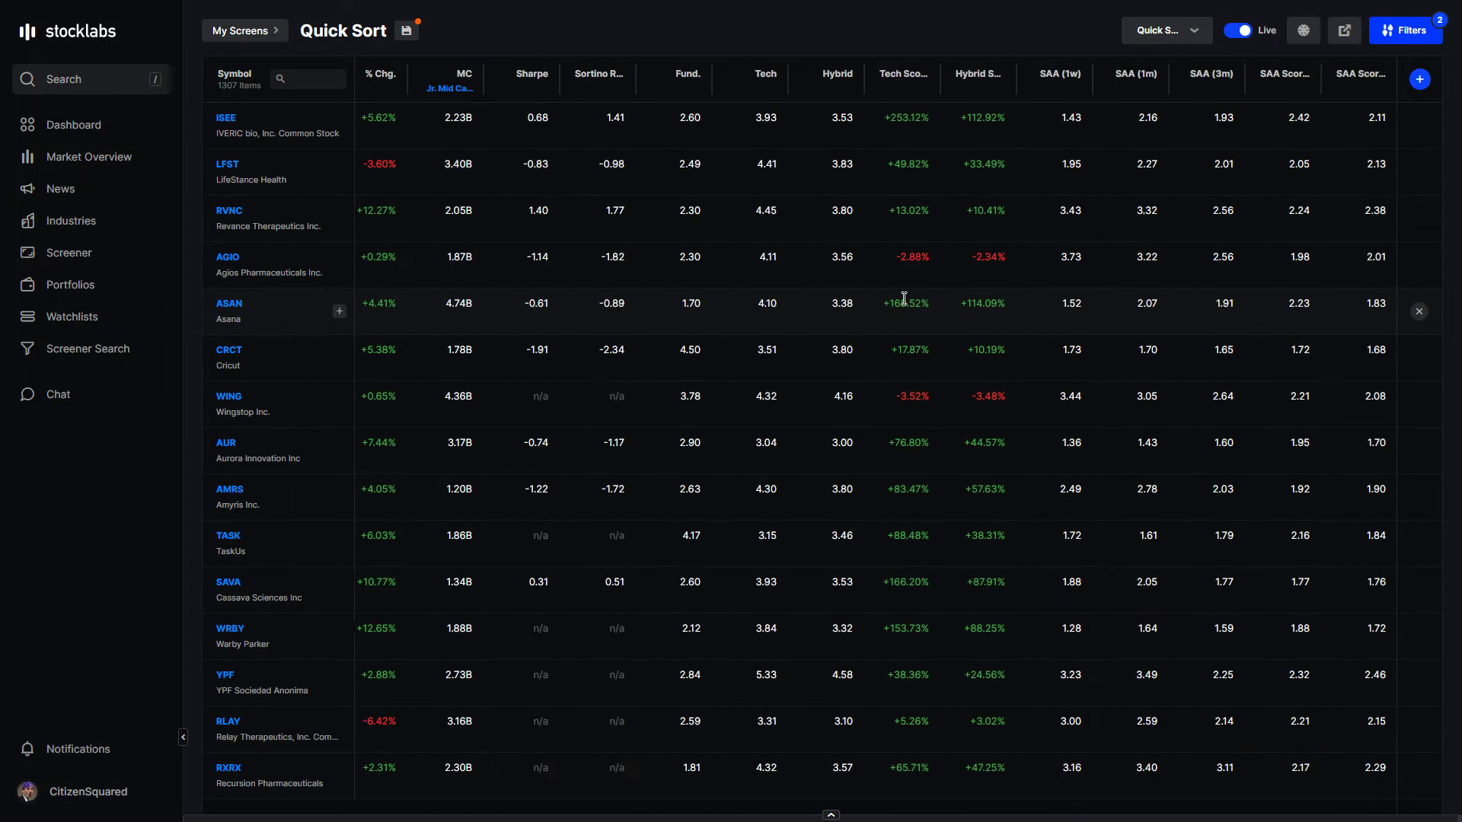
pyautogui.scroll(-5, 948, 340)
pyautogui.hscroll(-5, 692, 318)
pyautogui.scroll(5, 701, 306)
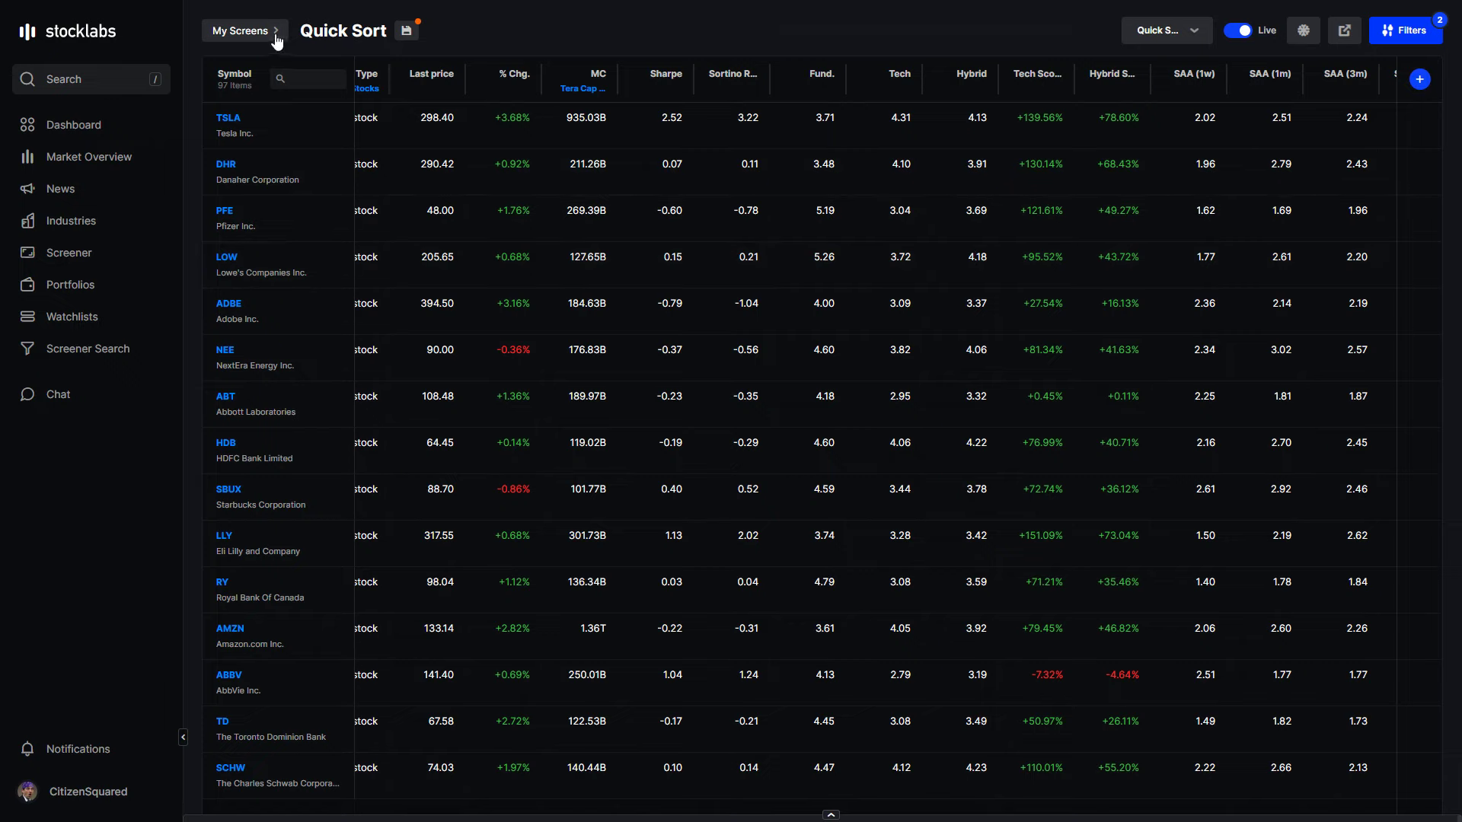
# - Load the Intelligence ETFs saved screen from page 3 of My Screens
pyautogui.click(244, 30)
pyautogui.click(823, 766)
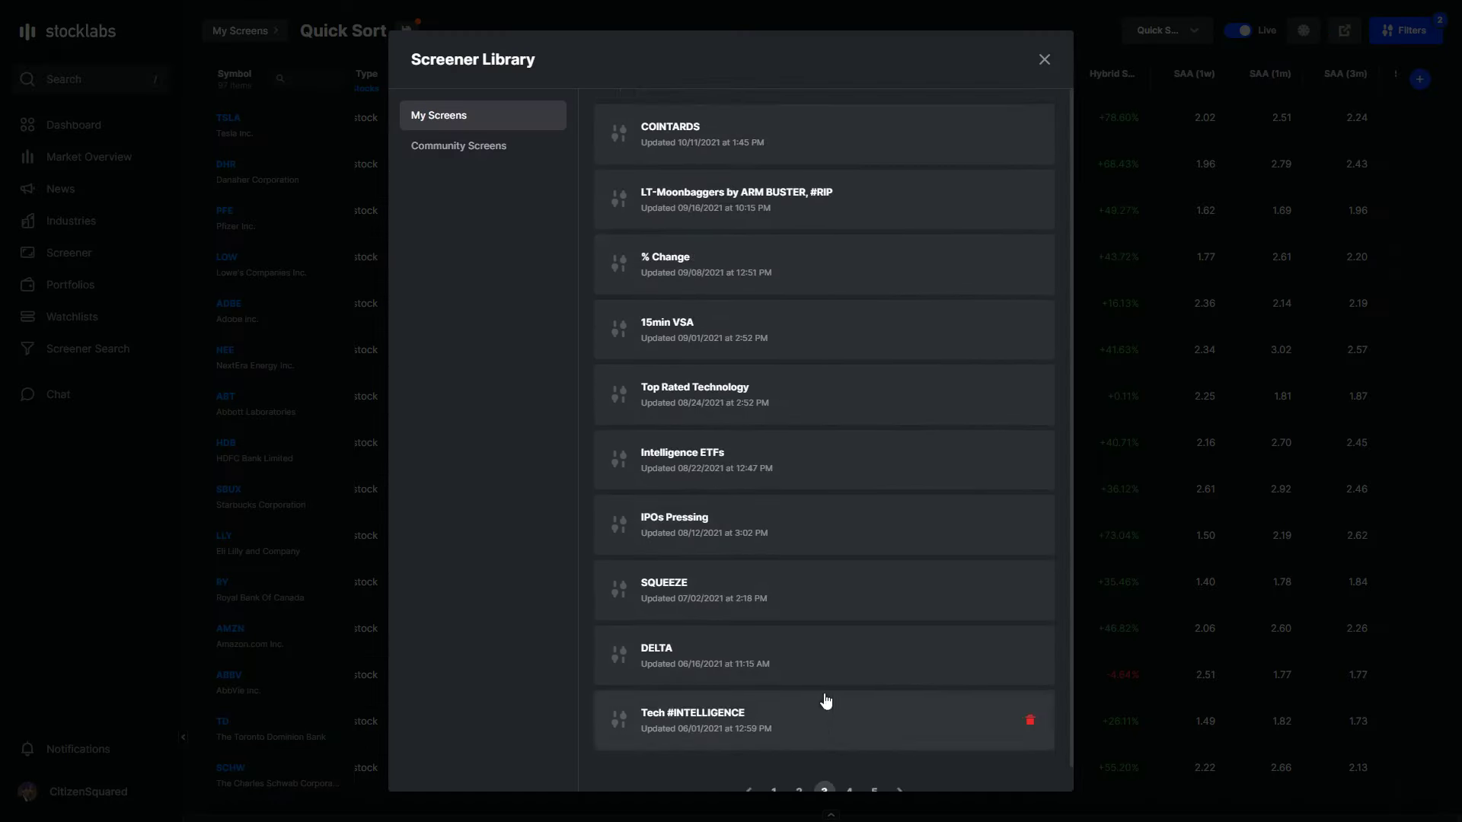
pyautogui.click(866, 481)
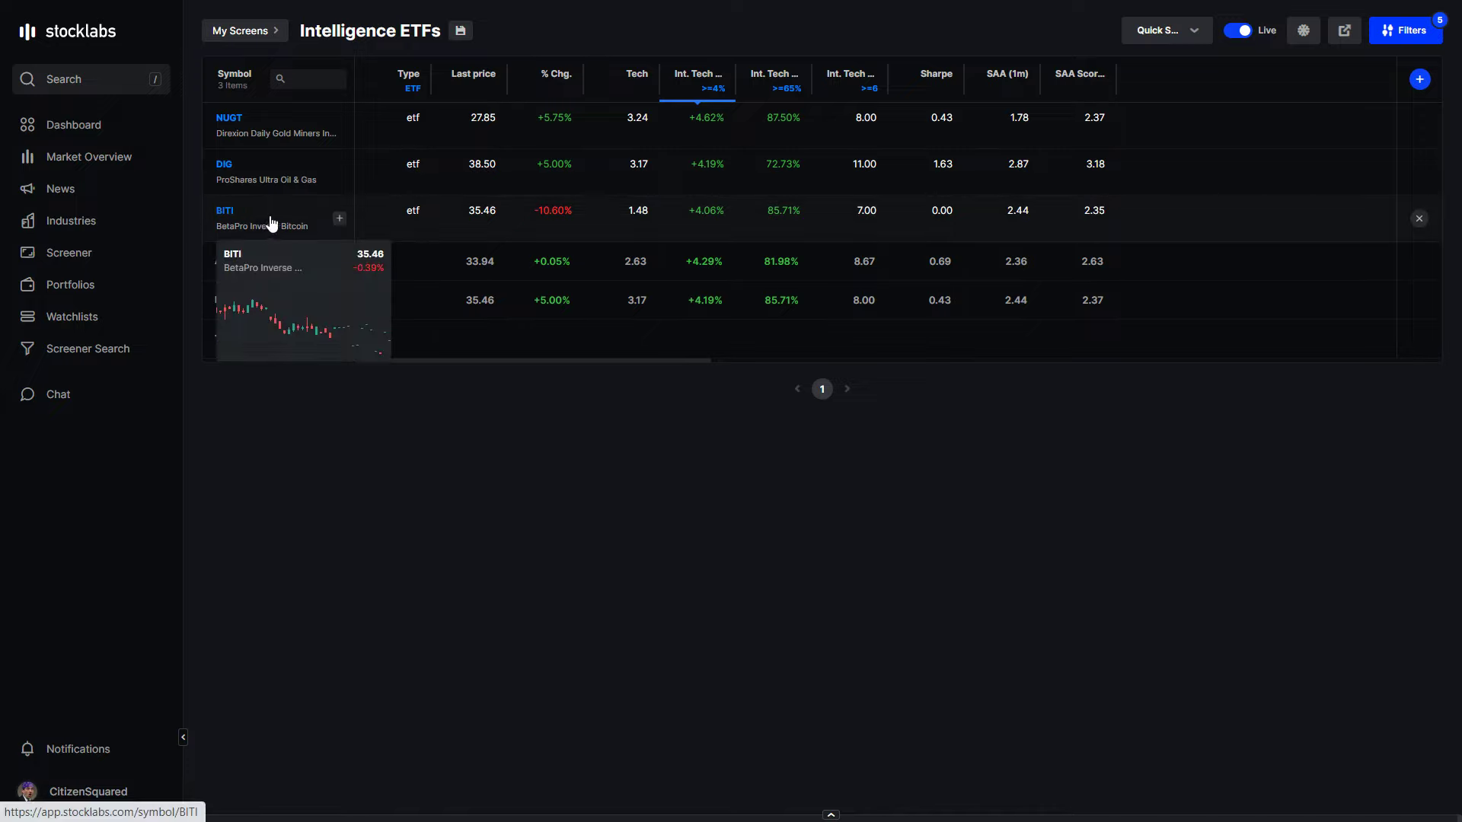
# - Set the Int. Tech Avg Return filter to less or equal -4
pyautogui.click(712, 90)
pyautogui.click(716, 156)
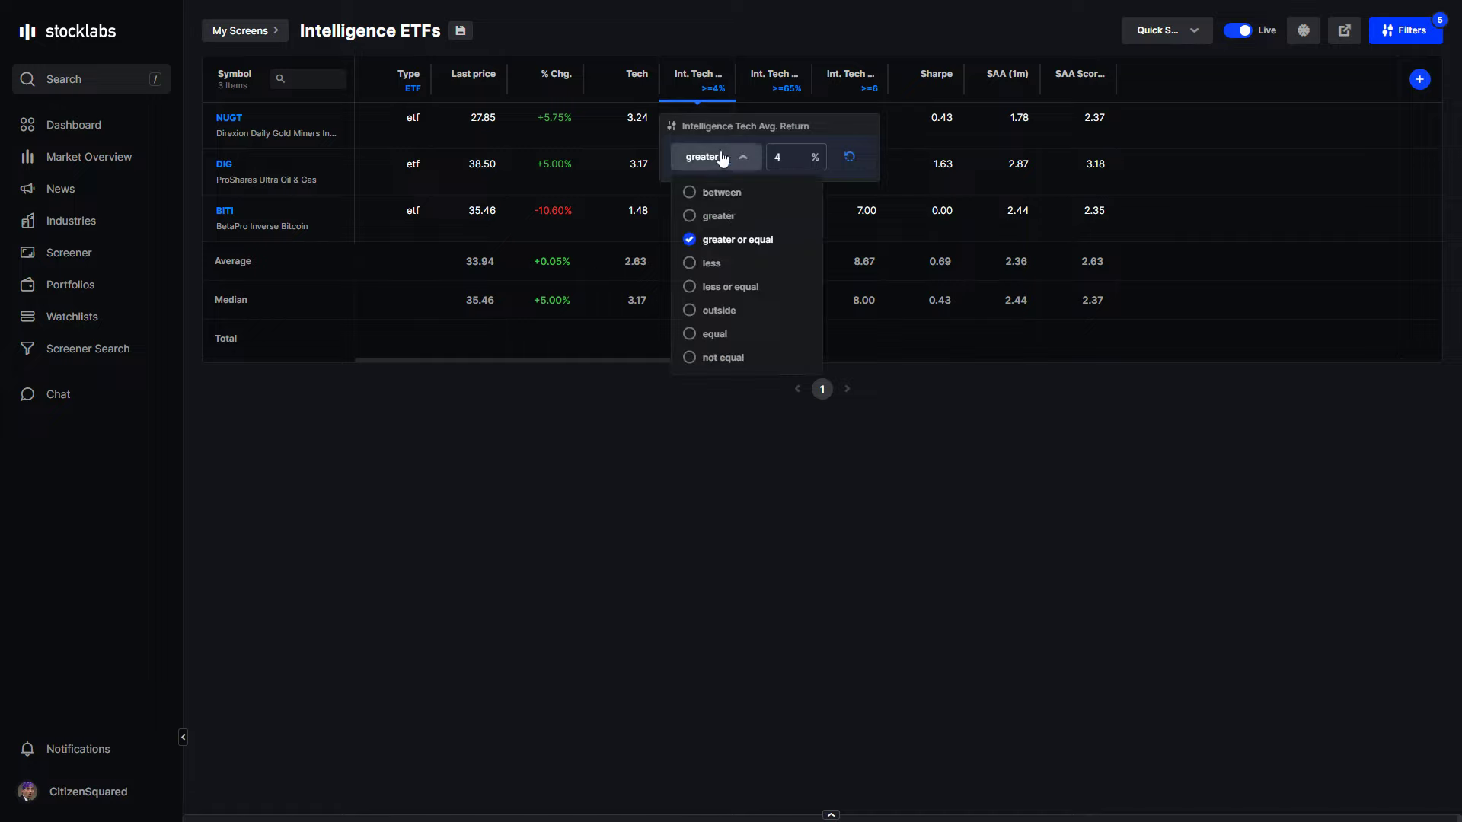
pyautogui.click(723, 287)
pyautogui.doubleClick(786, 158)
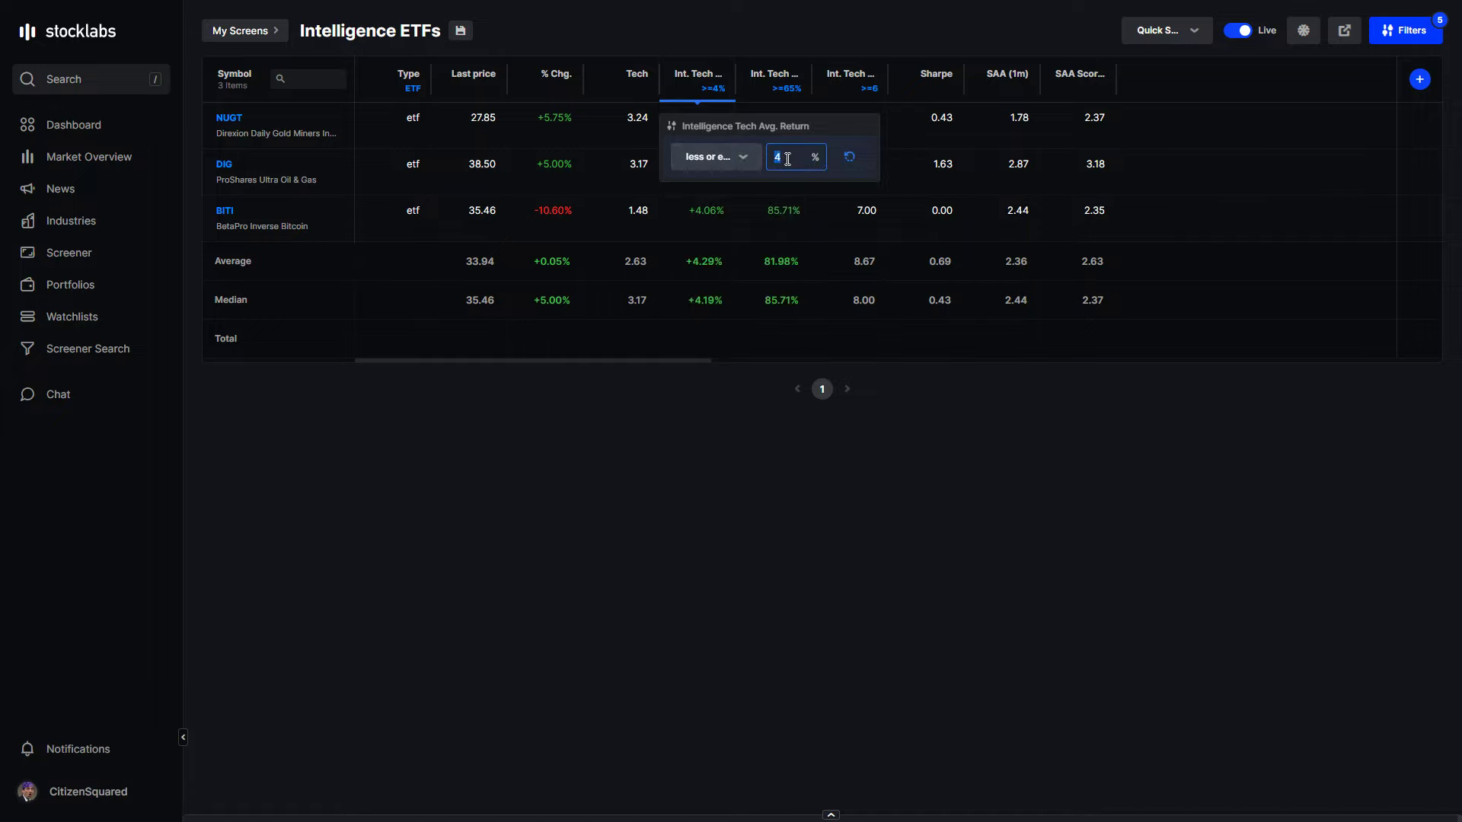
pyautogui.write('-4')
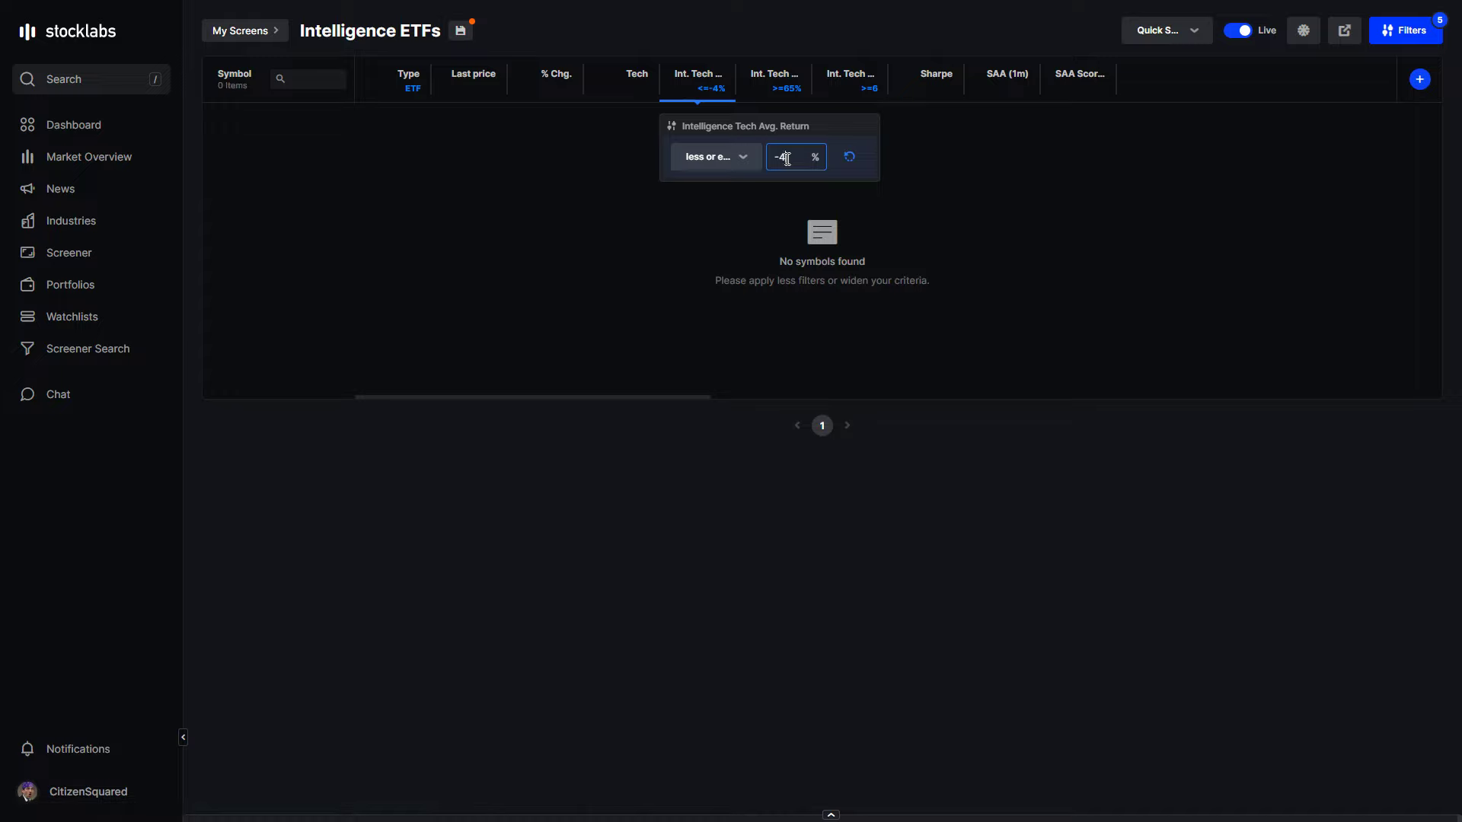
# - Set the Int. Tech % Up filter to less or equal 35, leaving 9 ETFs
pyautogui.click(788, 90)
pyautogui.click(682, 156)
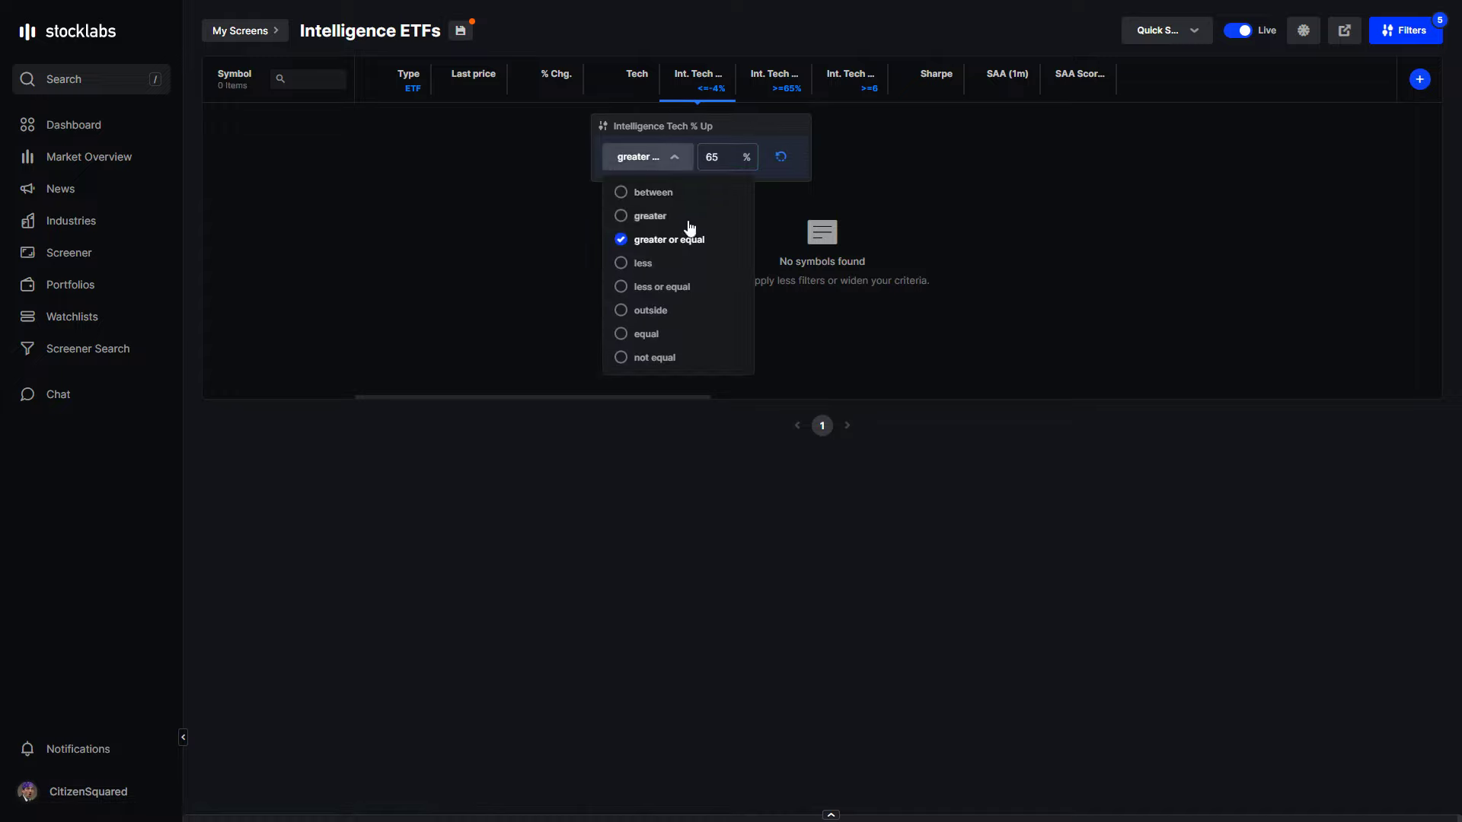
pyautogui.click(670, 287)
pyautogui.doubleClick(743, 152)
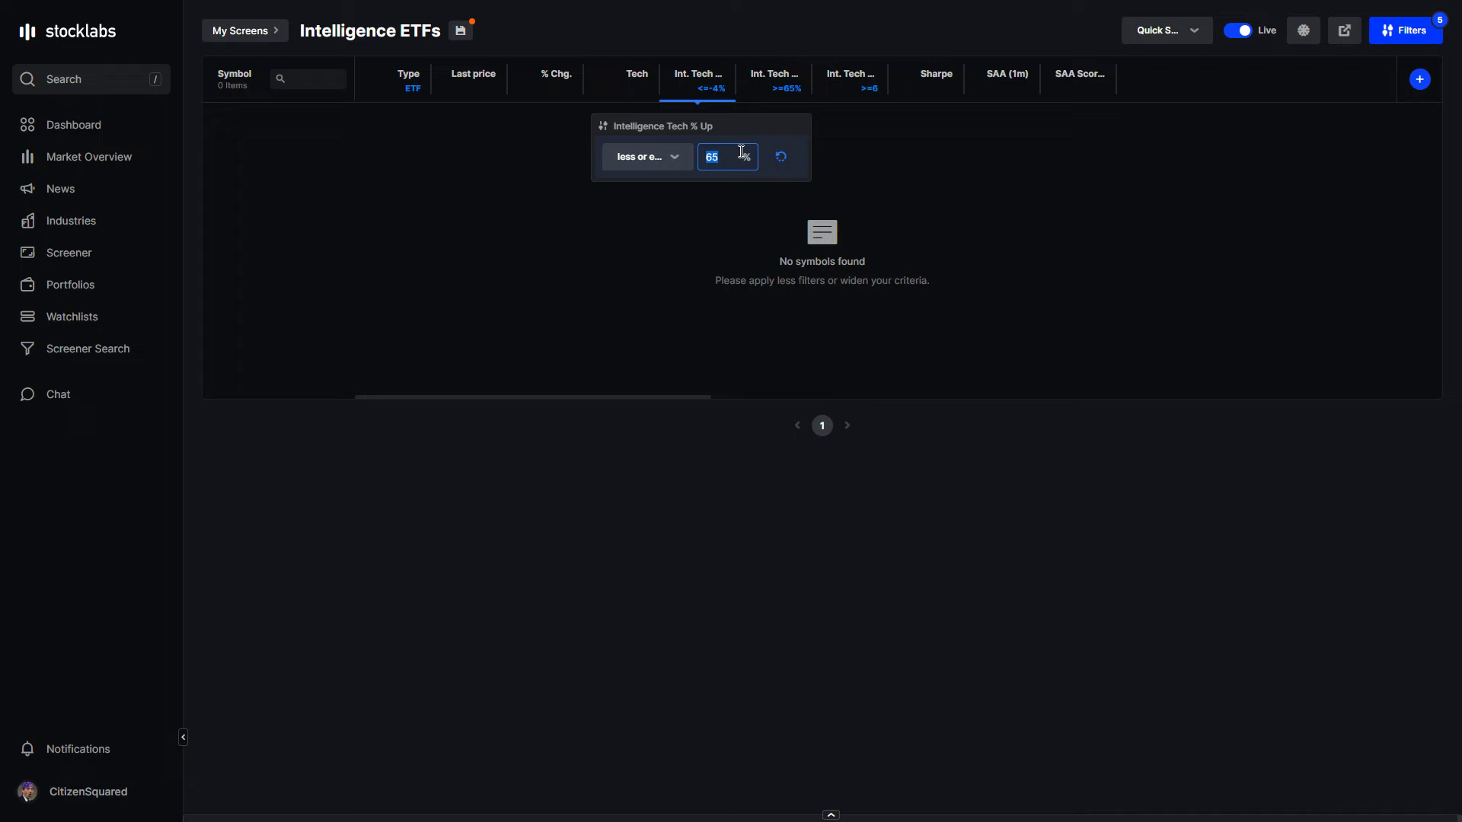
pyautogui.write('35')
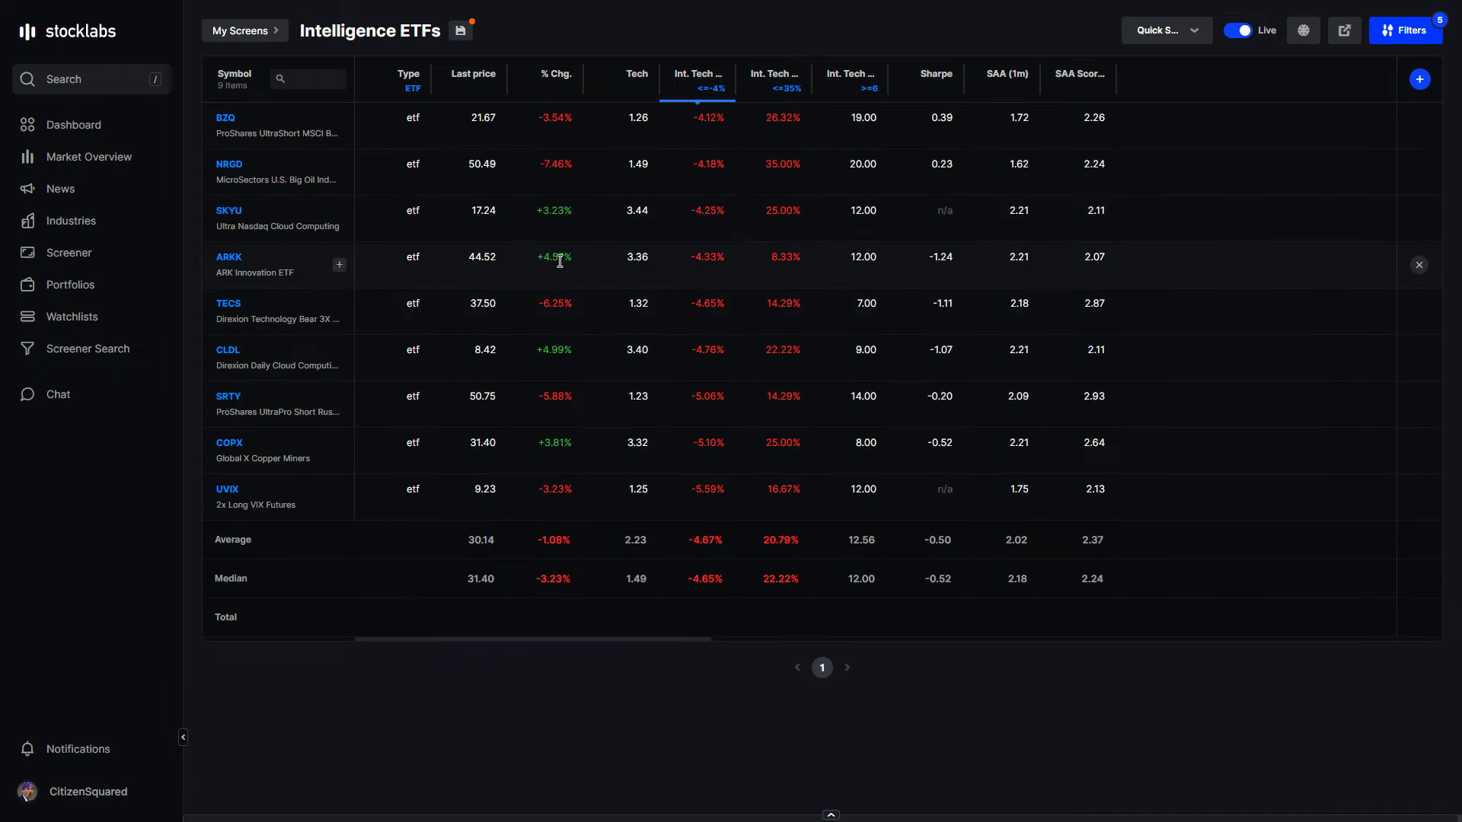
# - Widen the Symbol column for full ETF names and sort by Int. Tech Avg Return, UVIX first
pyautogui.doubleClick(353, 76)
pyautogui.moveTo(349, 163)
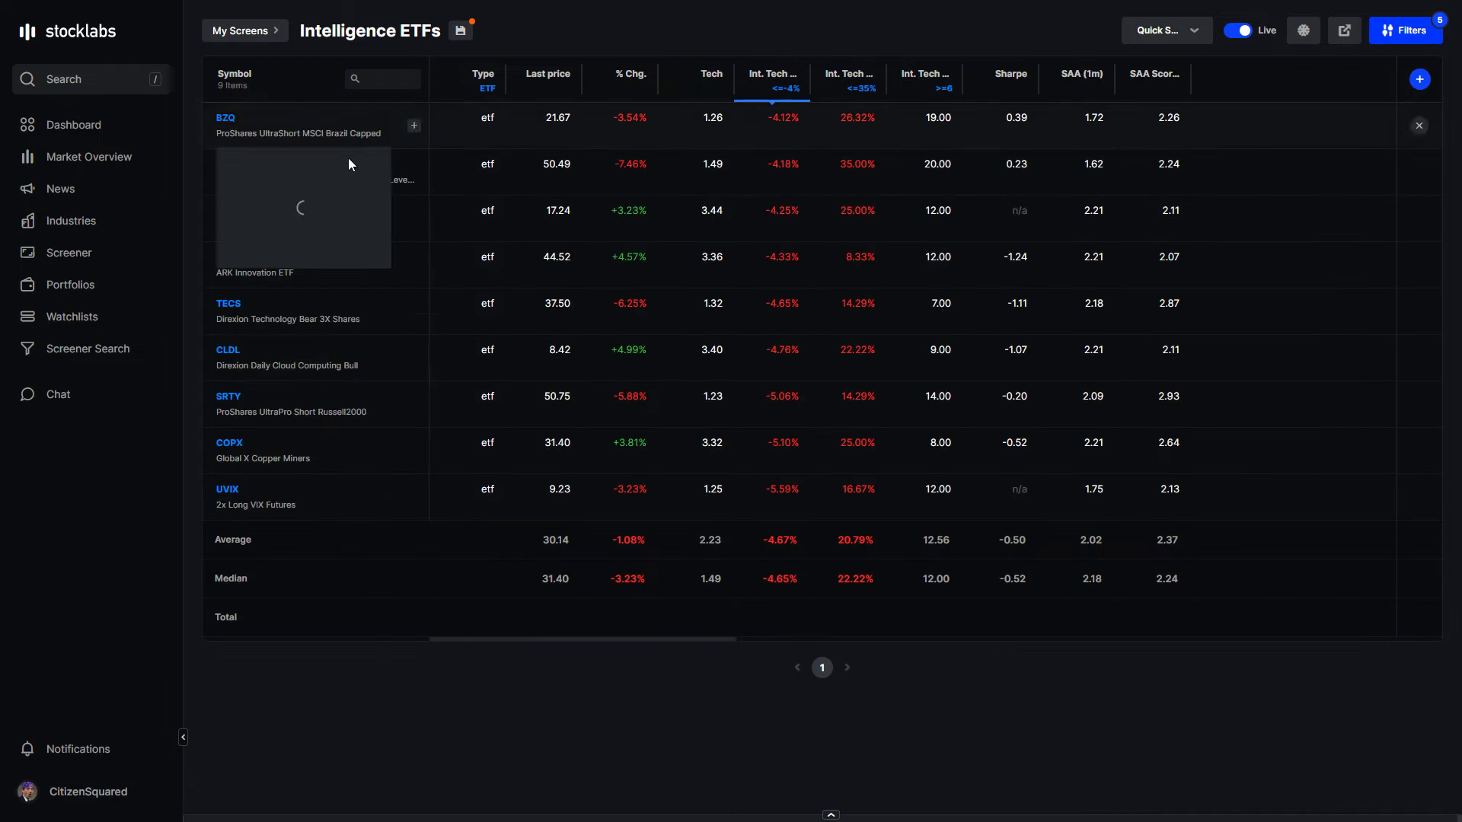
pyautogui.click(788, 79)
pyautogui.moveTo(318, 144)
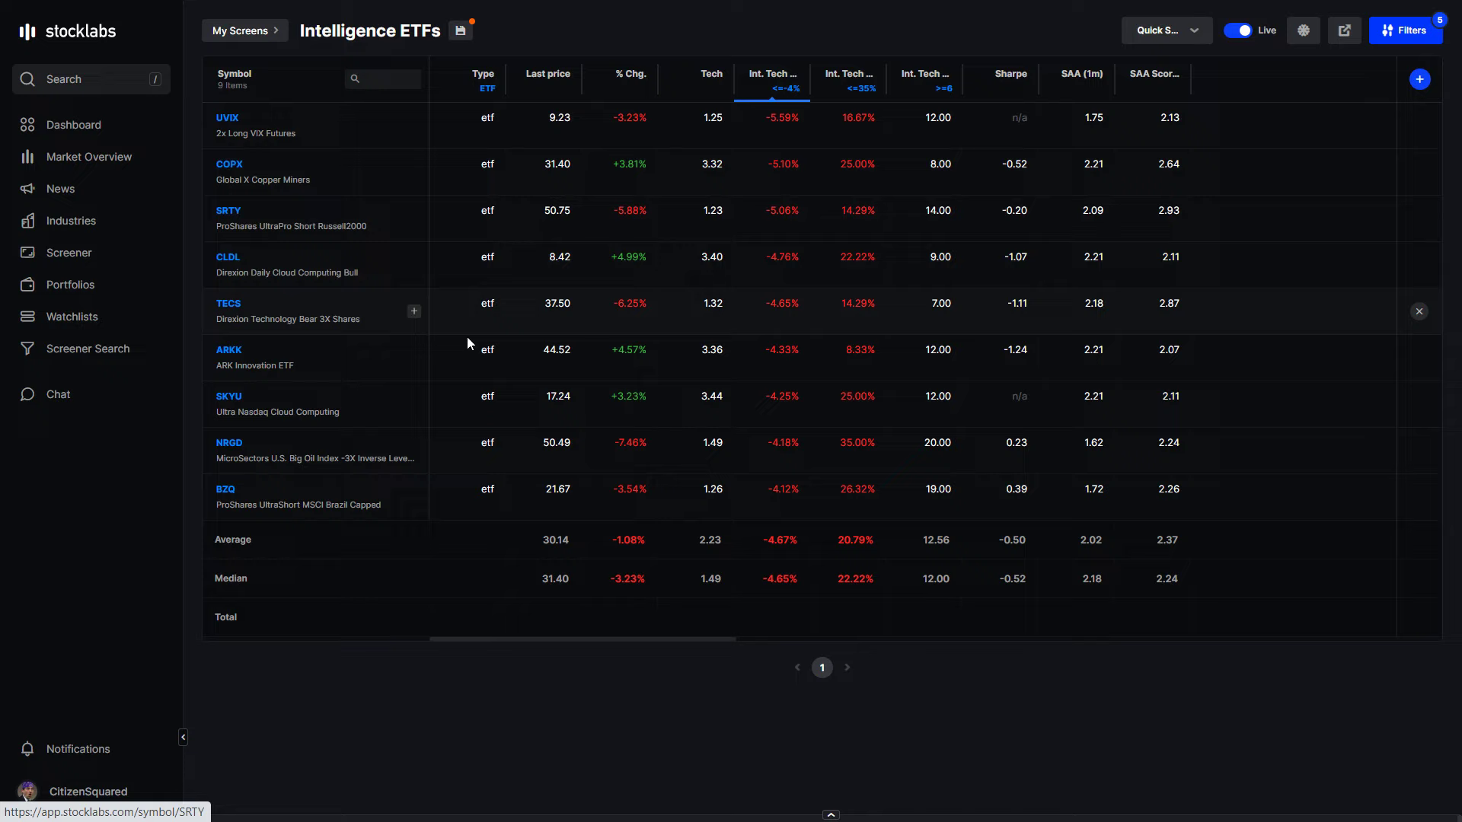
pyautogui.moveTo(316, 186)
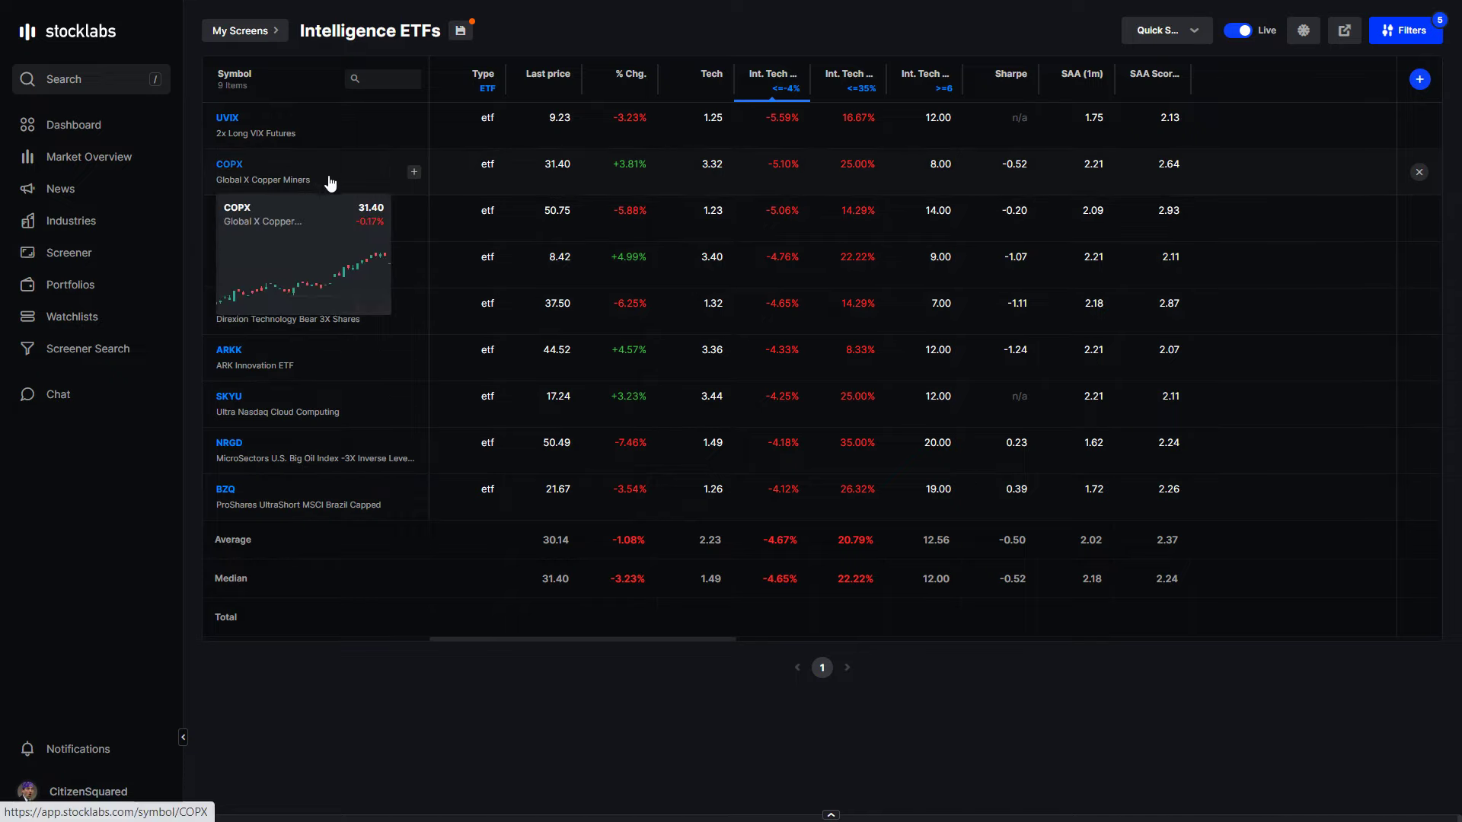
pyautogui.moveTo(350, 260)
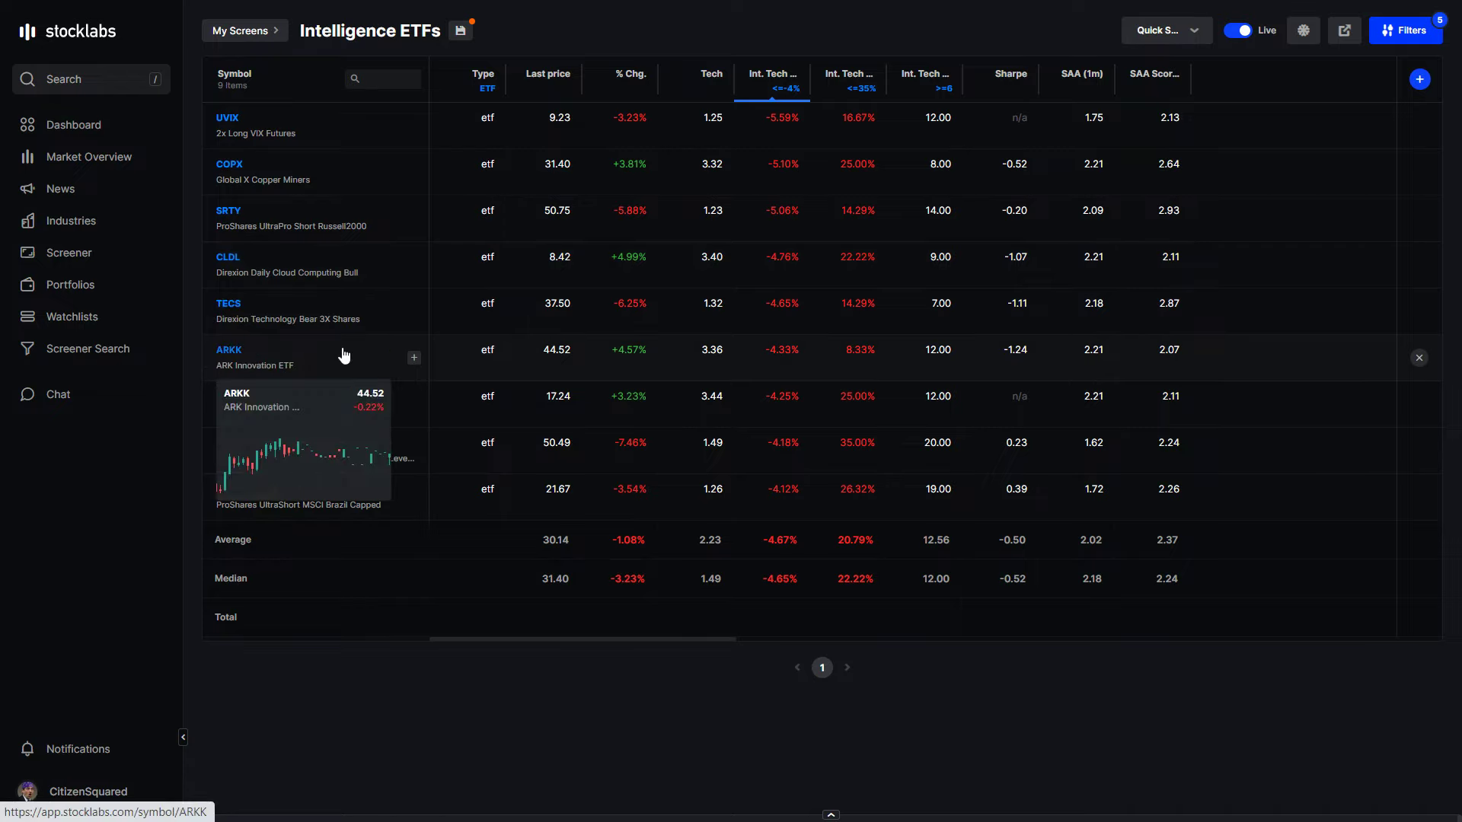
pyautogui.moveTo(283, 325)
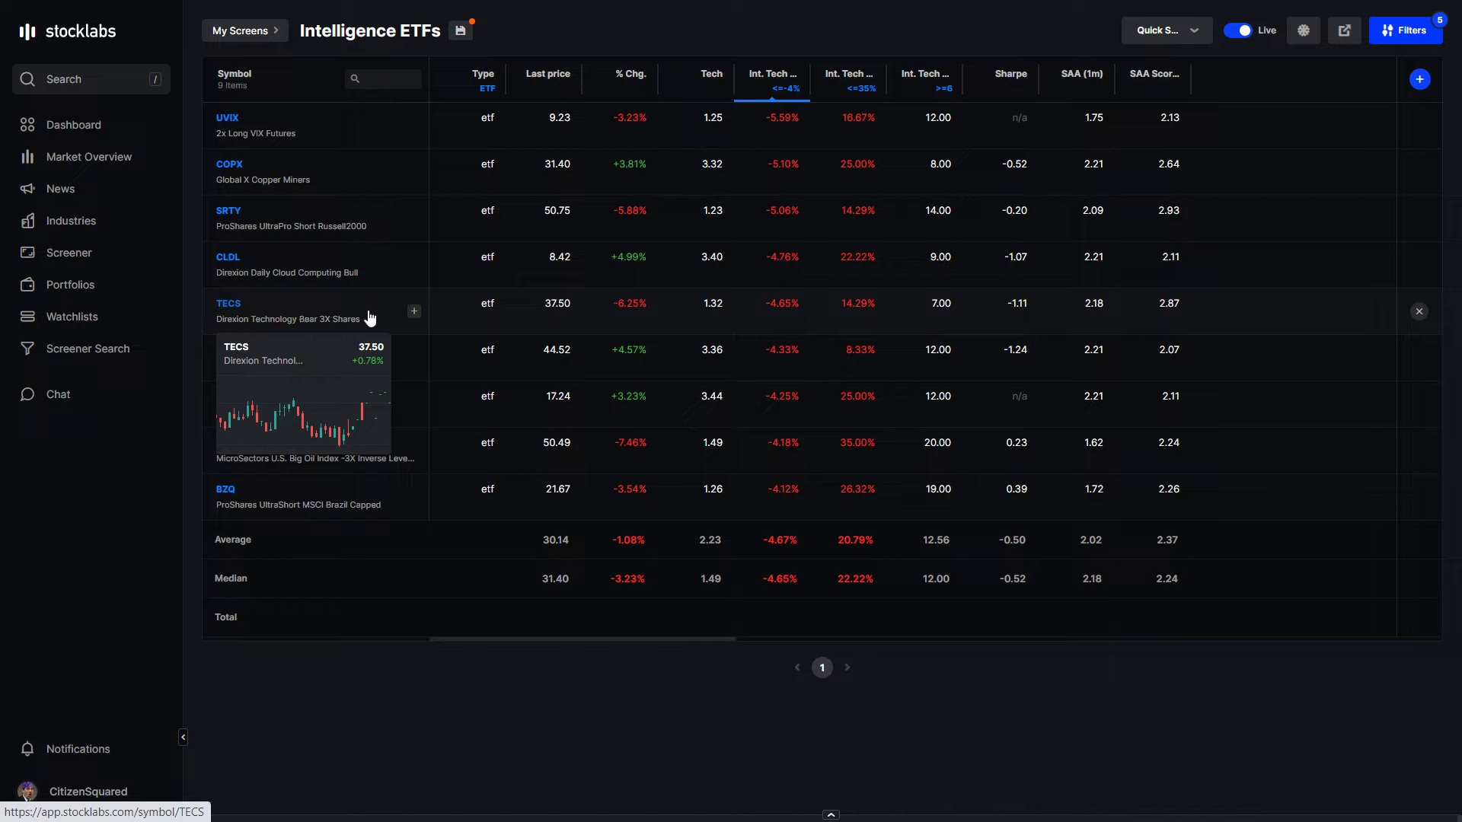
pyautogui.moveTo(317, 364)
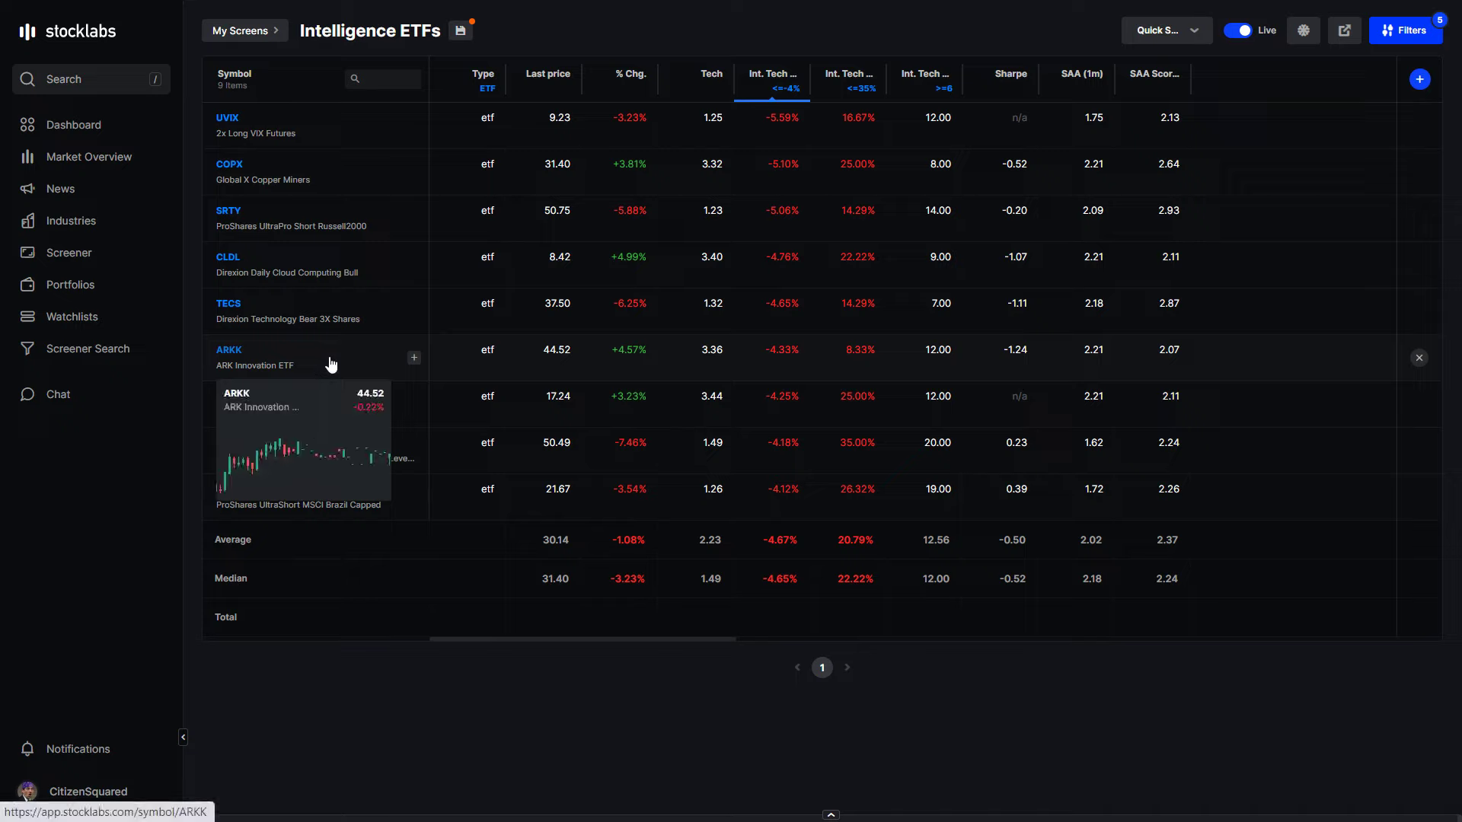
pyautogui.moveTo(350, 409)
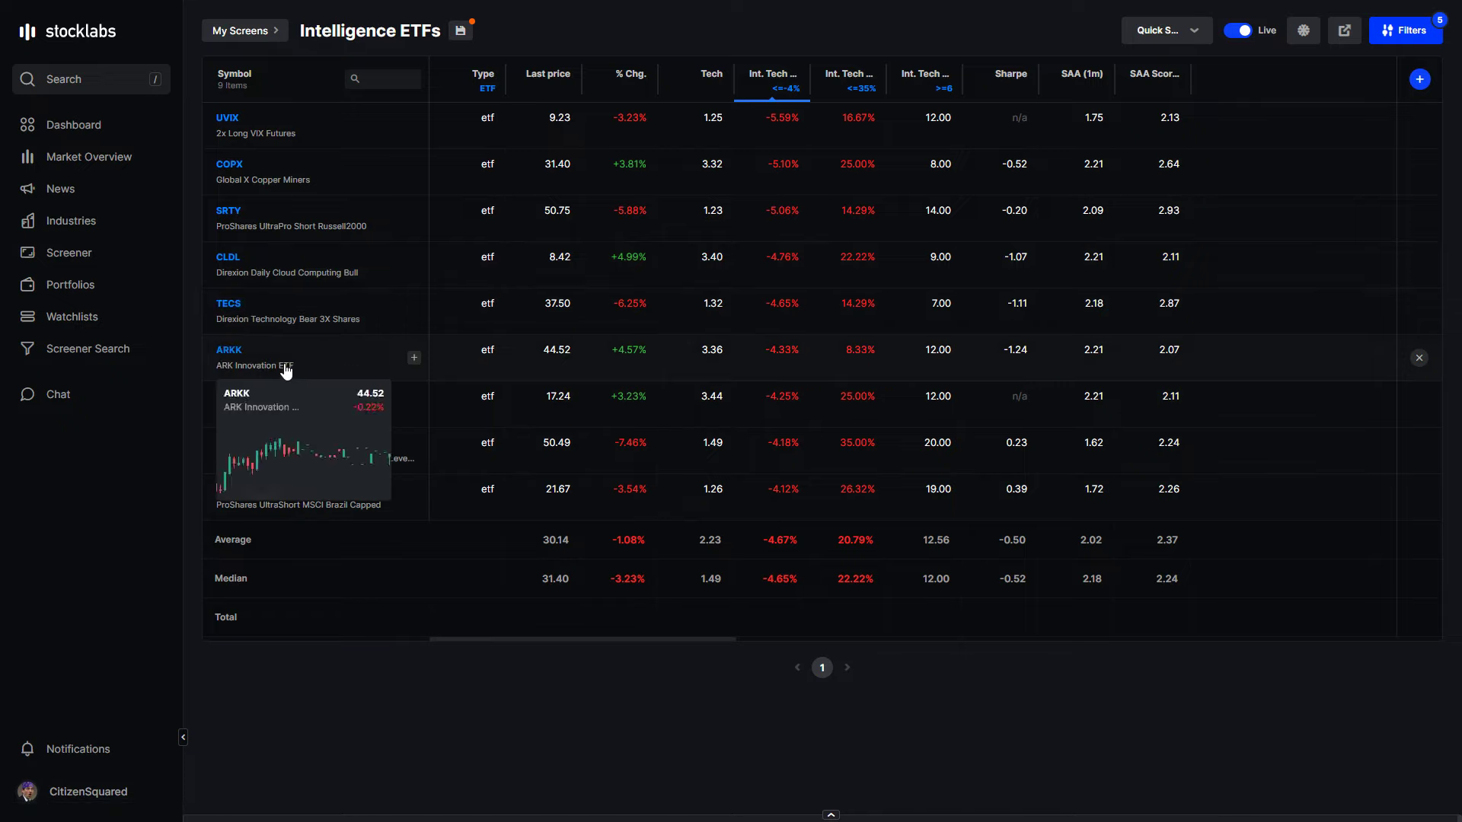
pyautogui.moveTo(321, 326)
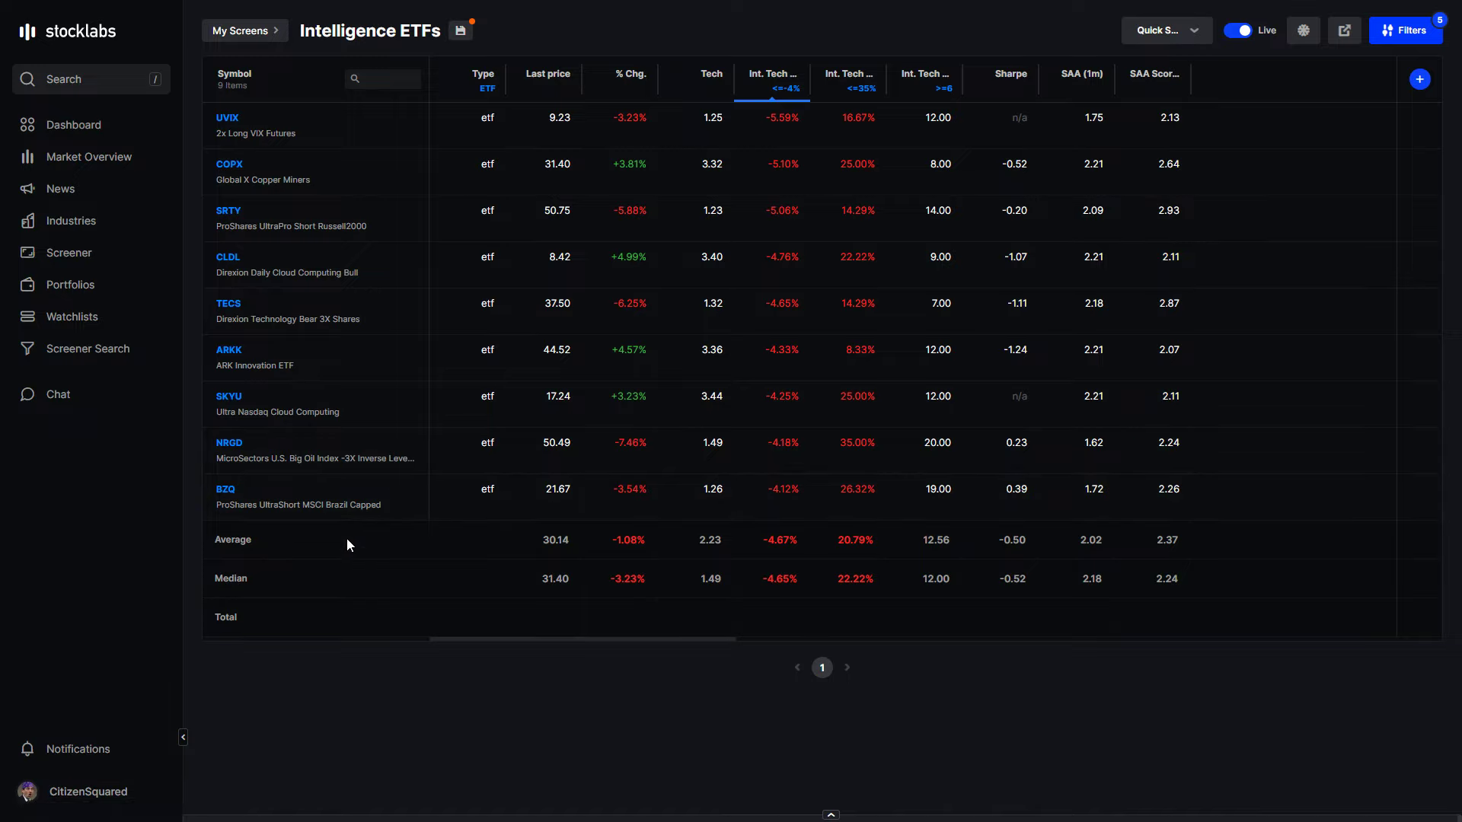
# - Switch the SL 4000 hybrid-score OBOS chart on the market overview from 3M to YTD
pyautogui.moveTo(332, 496)
pyautogui.click(67, 172)
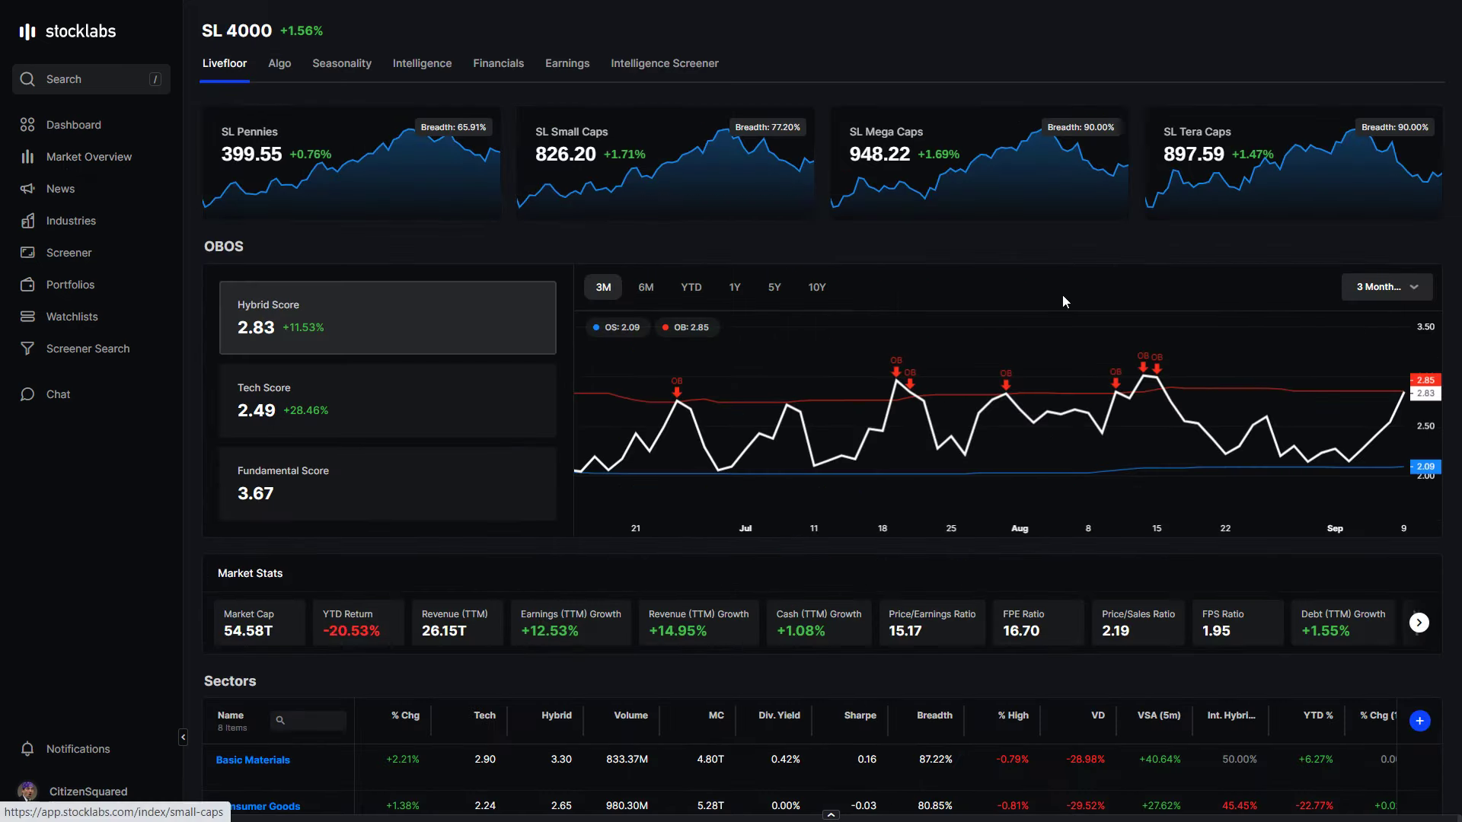
pyautogui.click(691, 287)
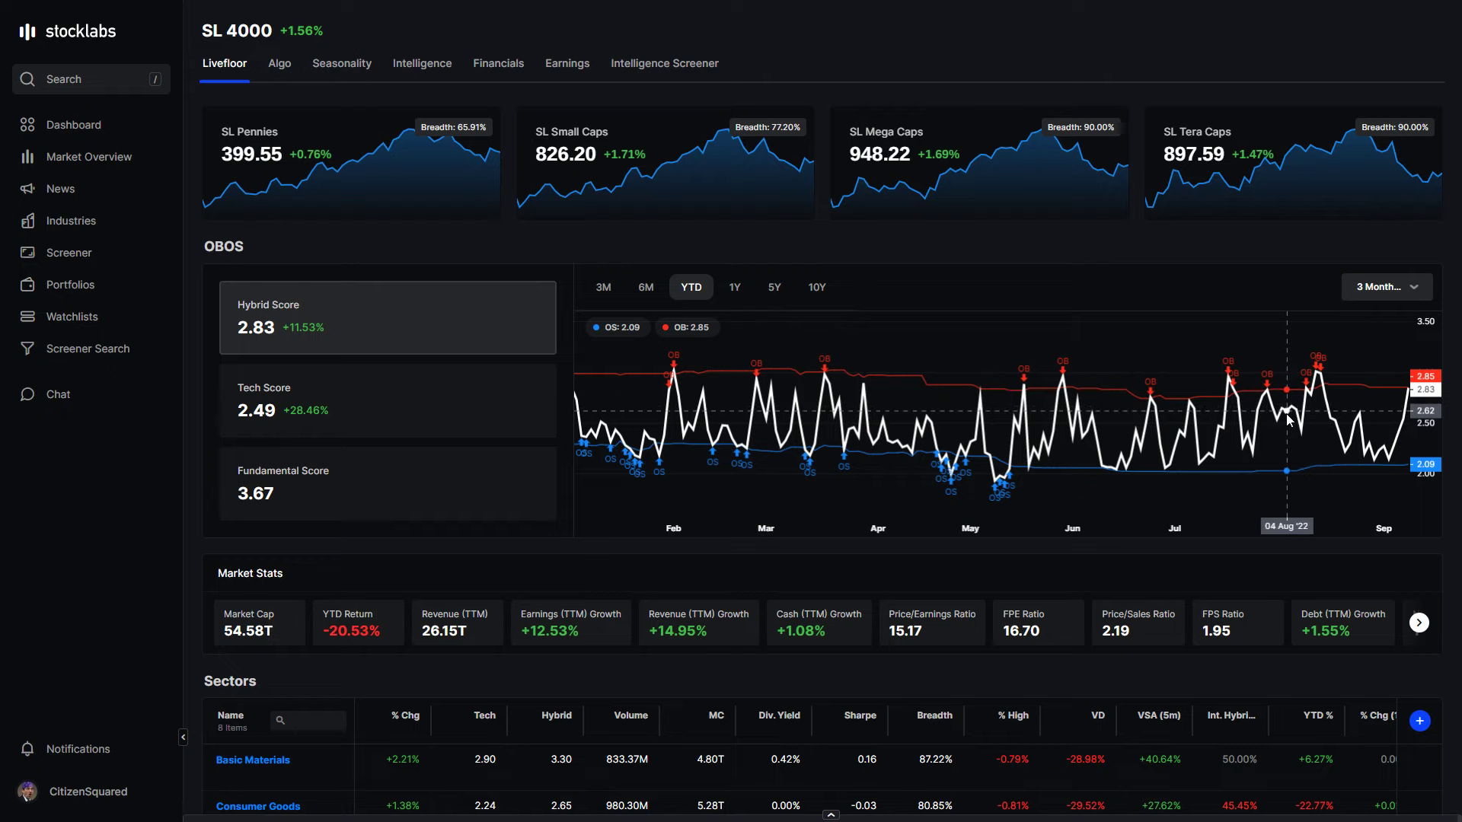